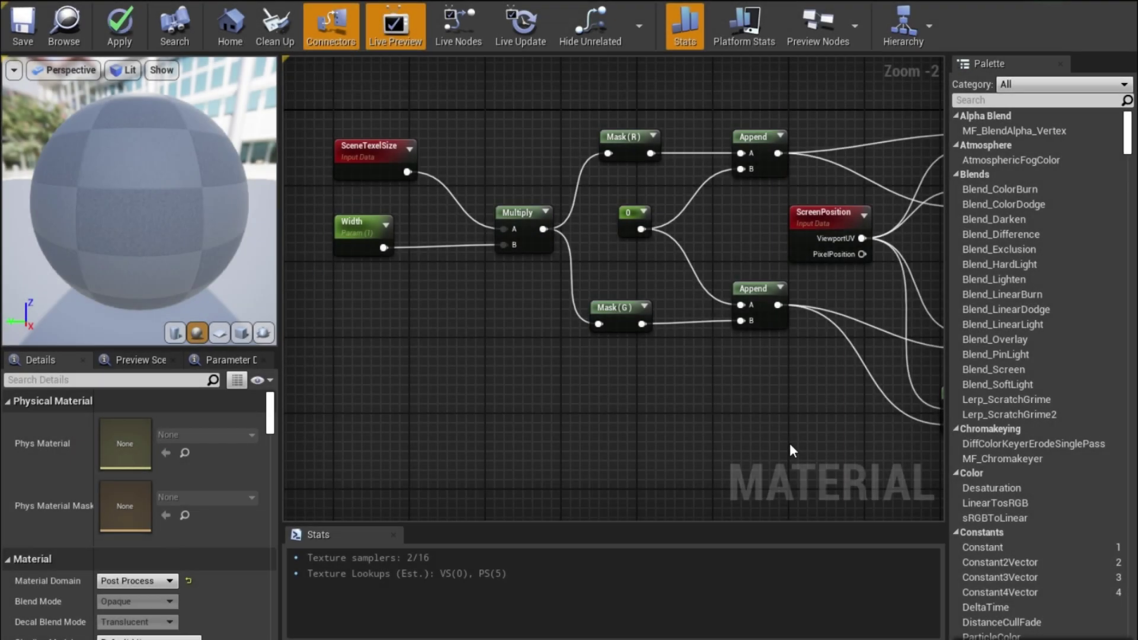
Pan across the M_Highlight graph from the CustomDepth nodes to the Lerp and output nodes
right_click_drag(791, 446, 319, 433)
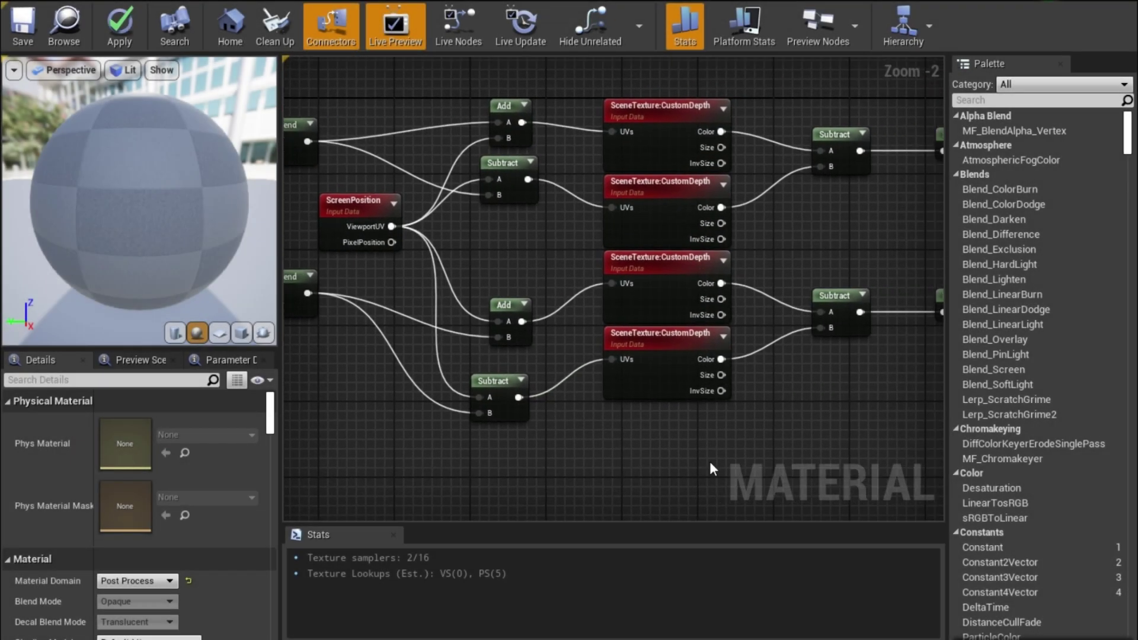
right_click_drag(819, 444, 426, 468)
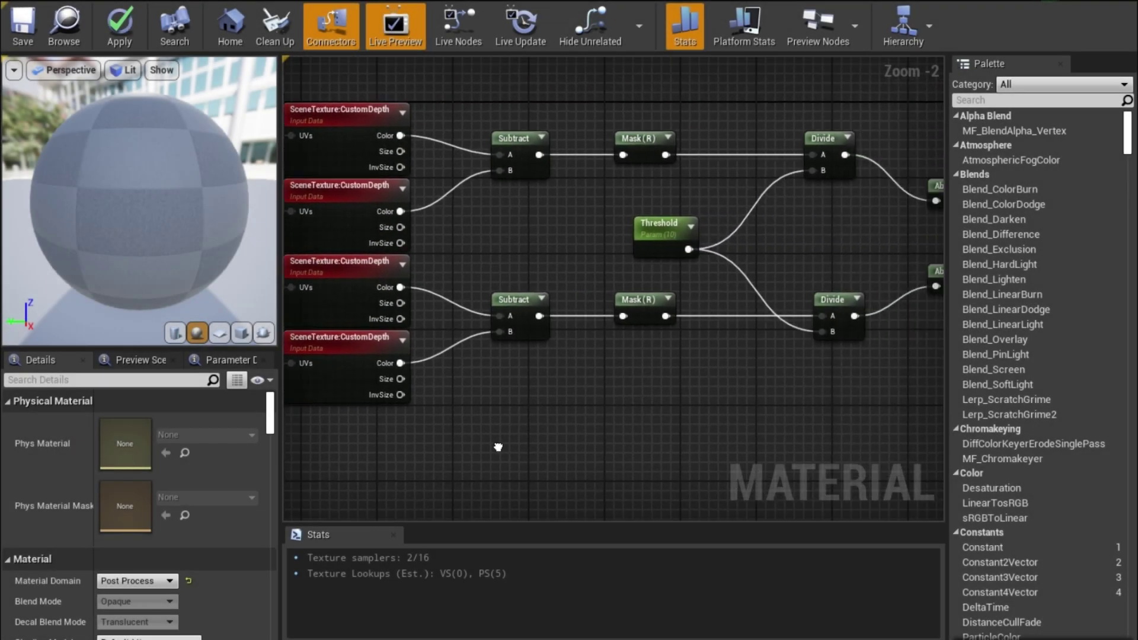
right_click_drag(770, 452, 351, 469)
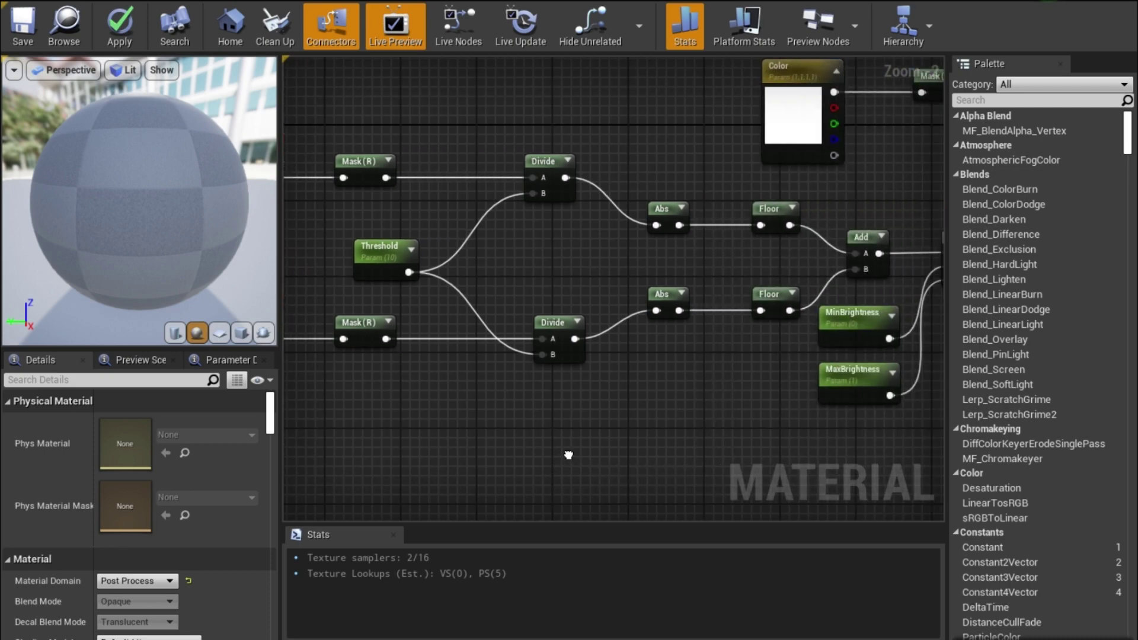
right_click_drag(816, 367, 674, 482)
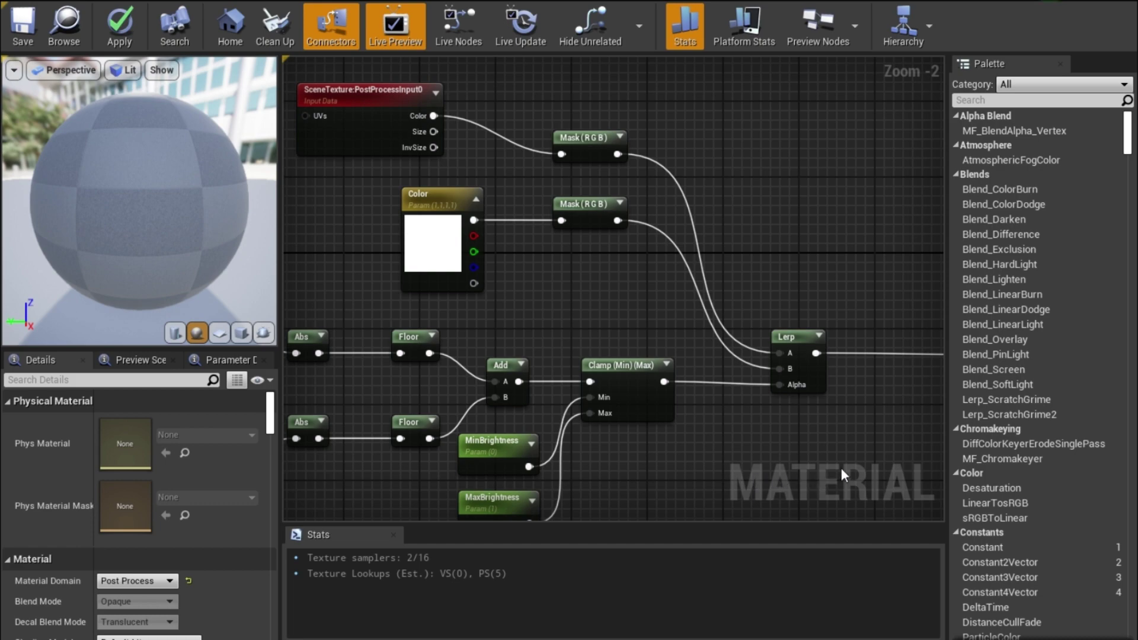
right_click_drag(842, 469, 659, 394)
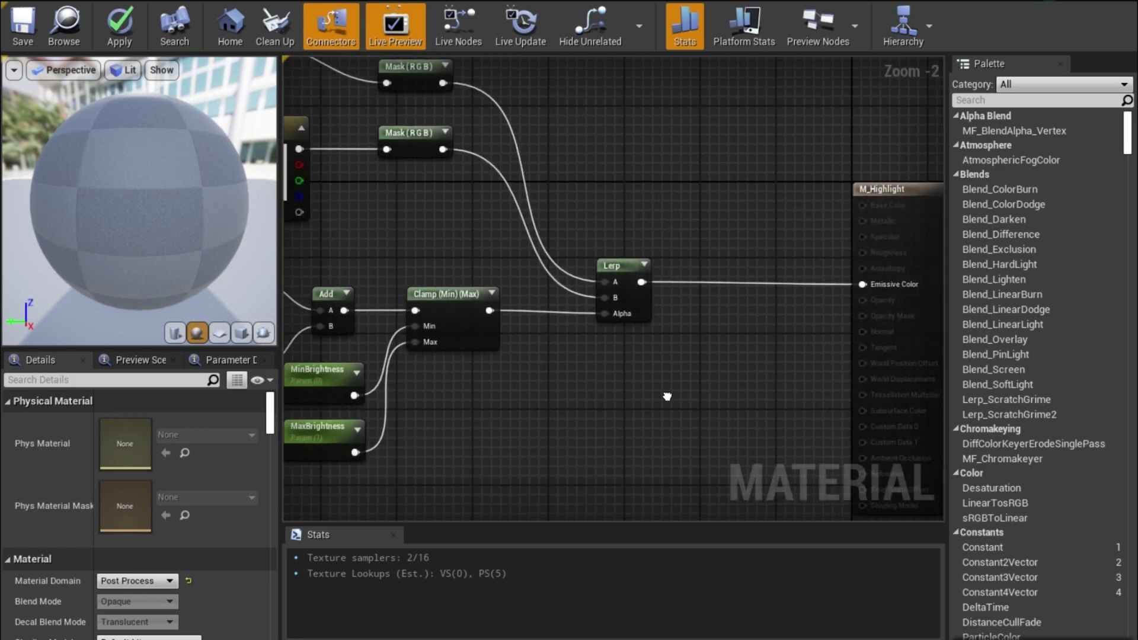
scroll(749, 307, "up", 1)
right_click_drag(749, 308, 417, 335)
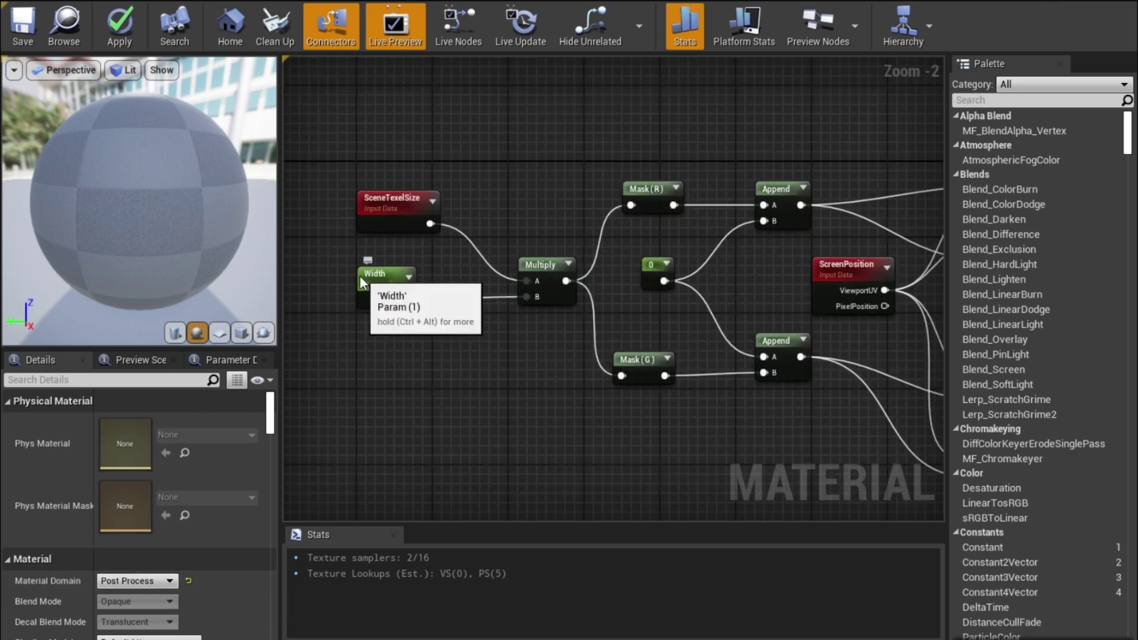
Inspect the Width and Threshold parameter settings in the M_Highlight material
left_click(362, 276)
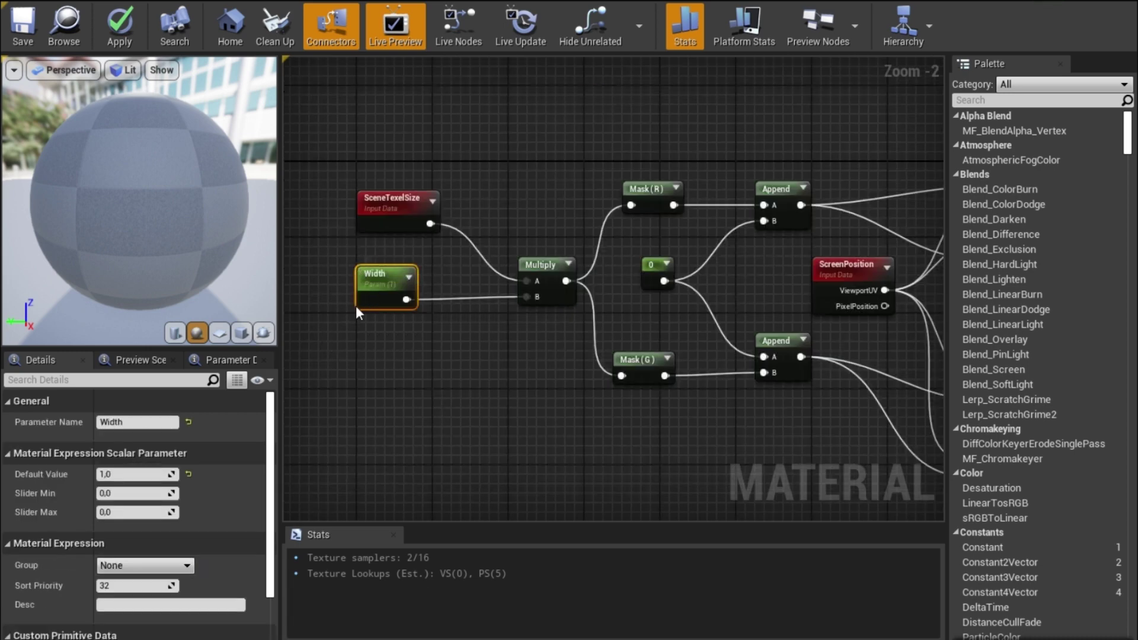
right_click_drag(773, 476, 187, 423)
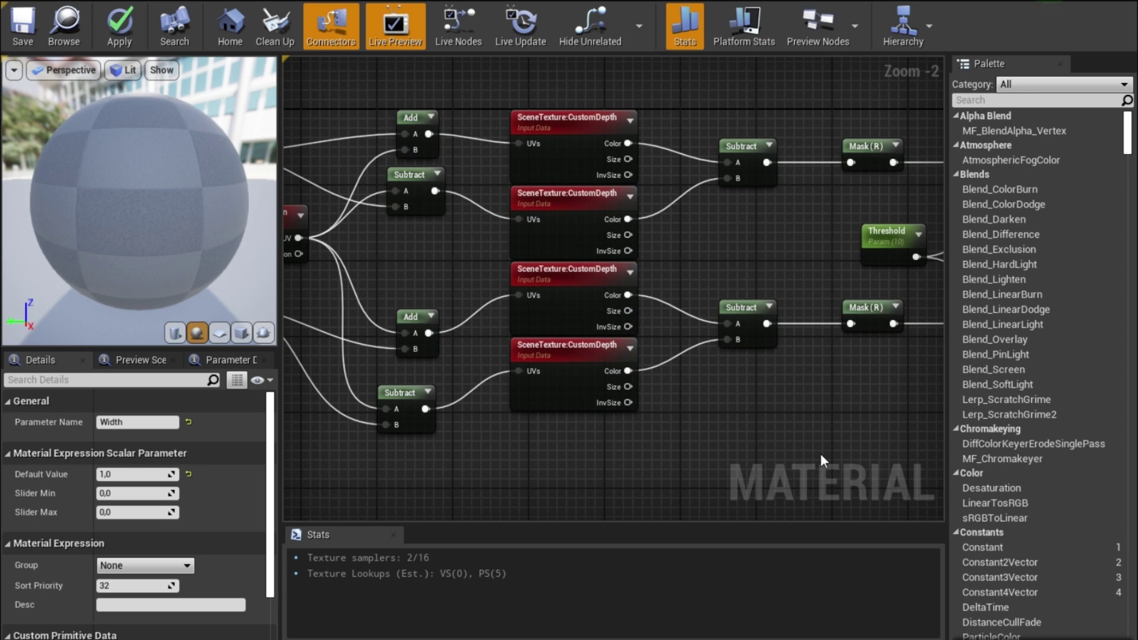
right_click_drag(817, 462, 451, 462)
left_click(517, 236)
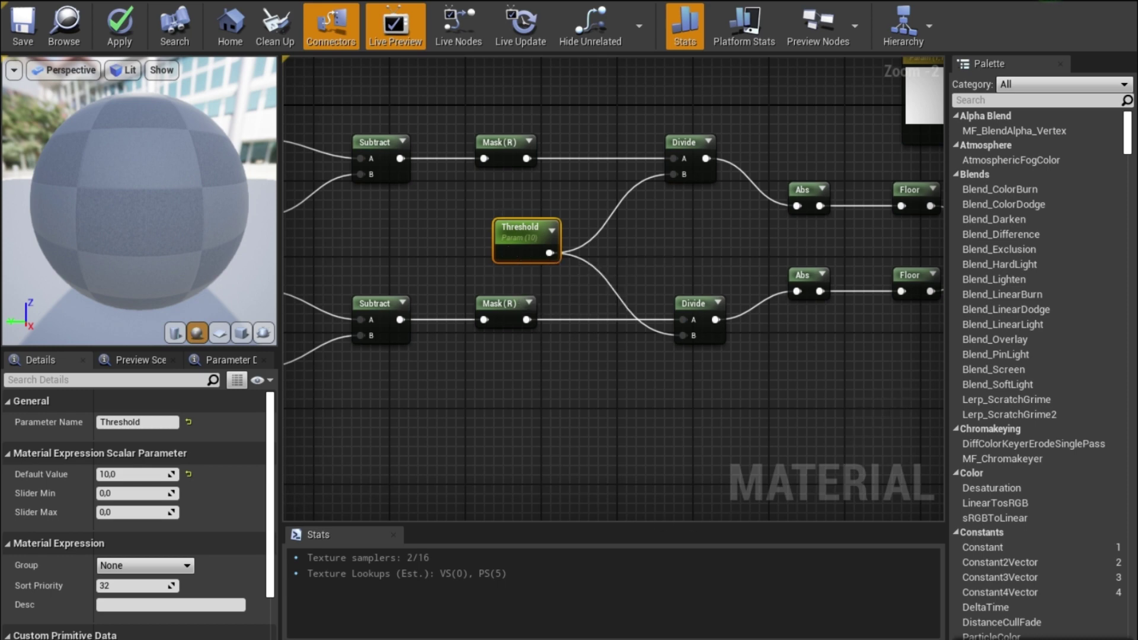
Inspect the MinBrightness, MaxBrightness and Color parameter settings
right_click_drag(903, 396, 578, 434)
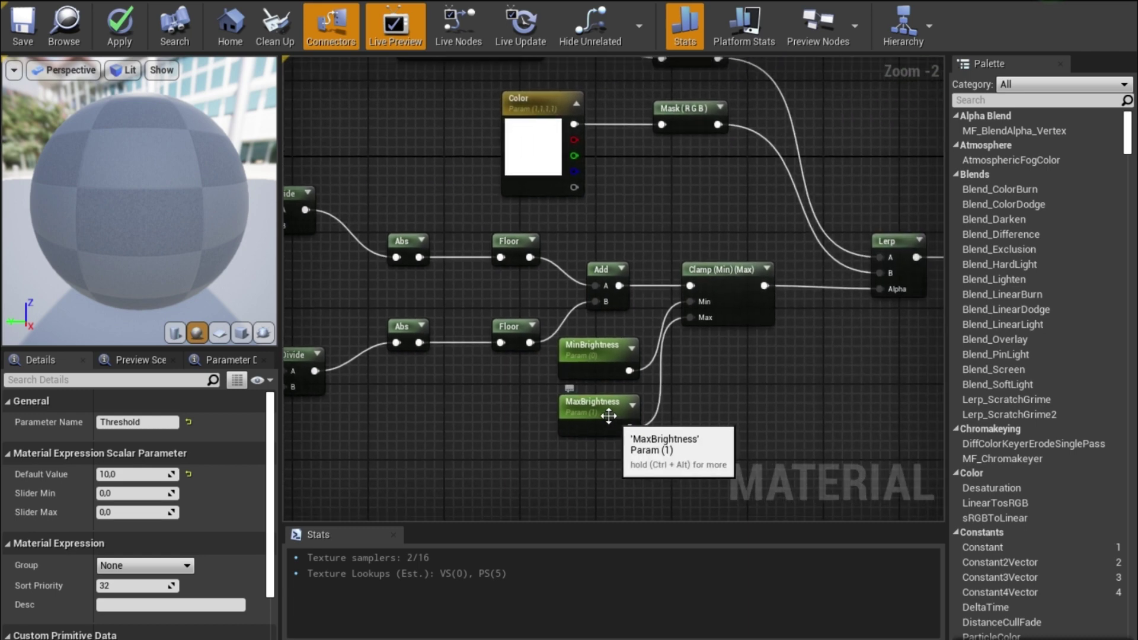
left_click(580, 350)
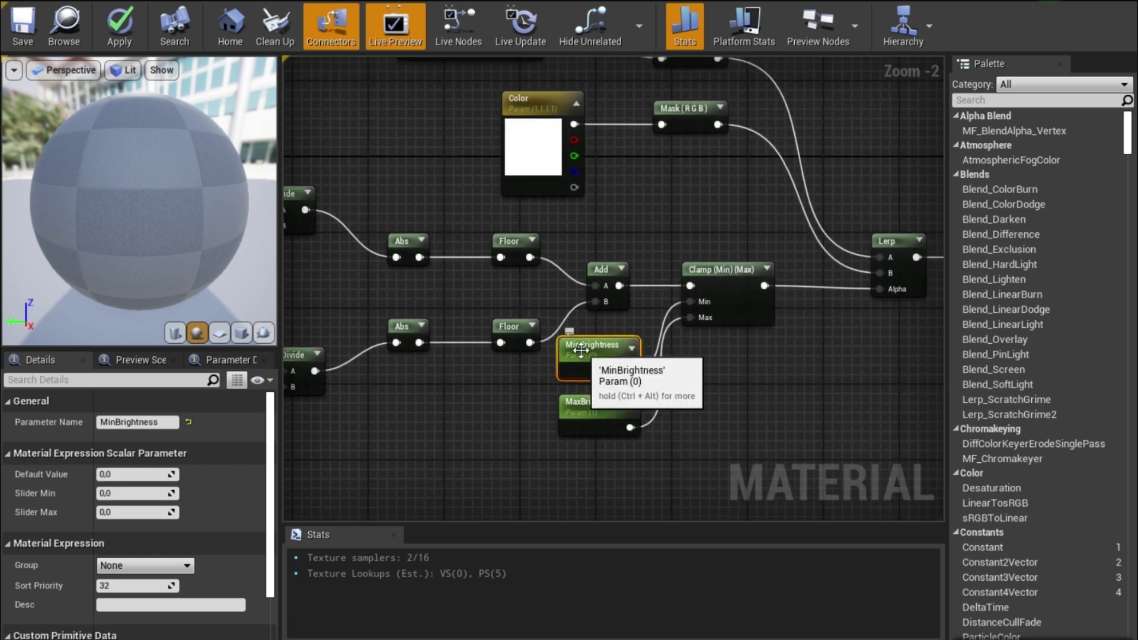
left_click(565, 412)
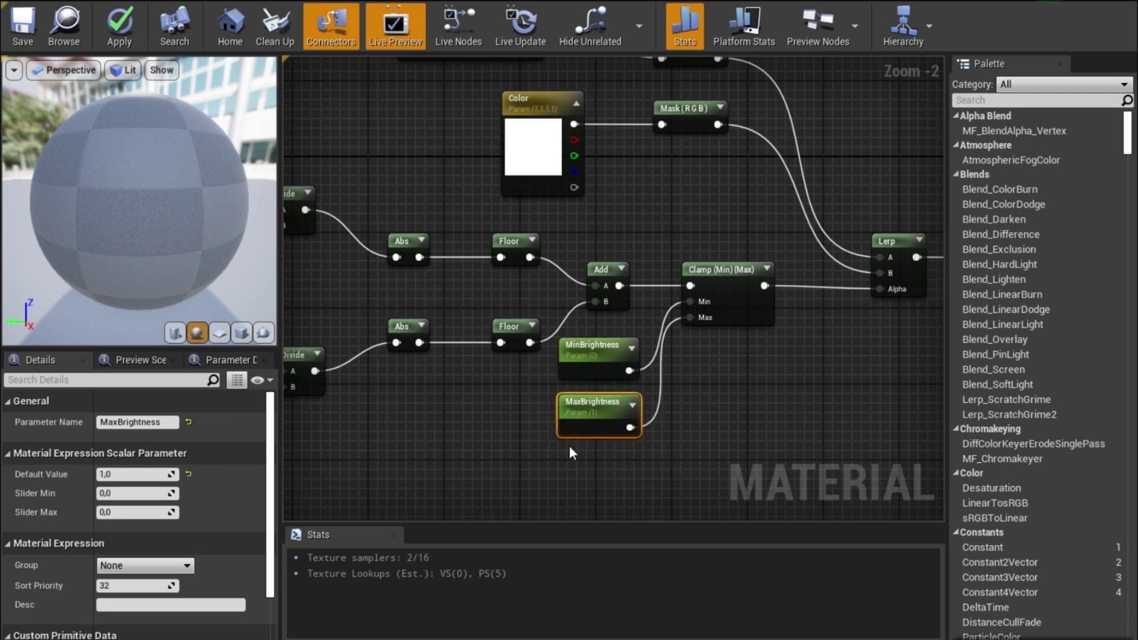
right_click_drag(570, 449, 613, 358)
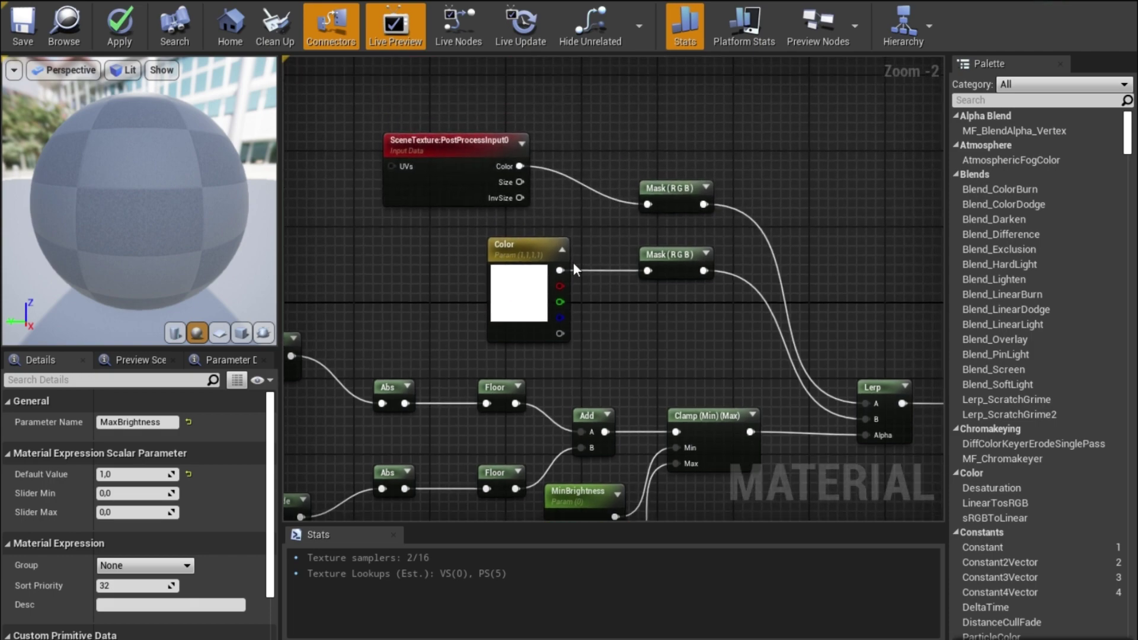
left_click(506, 246)
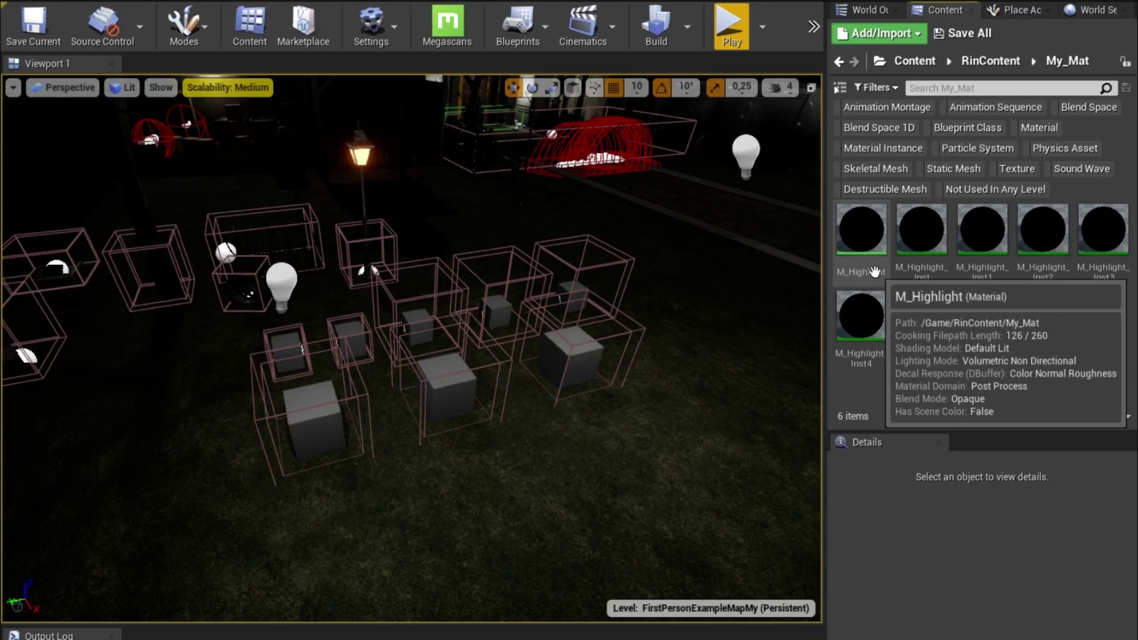
Create a Blueprint Interface named BPI_InteractTest, open it, and name its function InteractStart
right_click(874, 272)
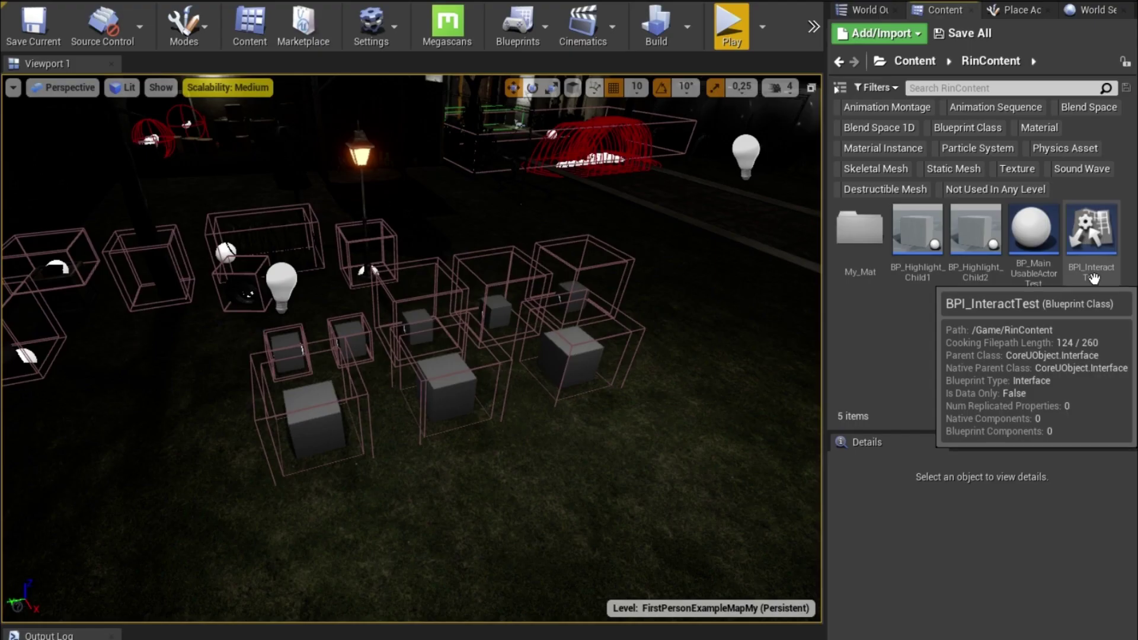
left_click(1094, 278)
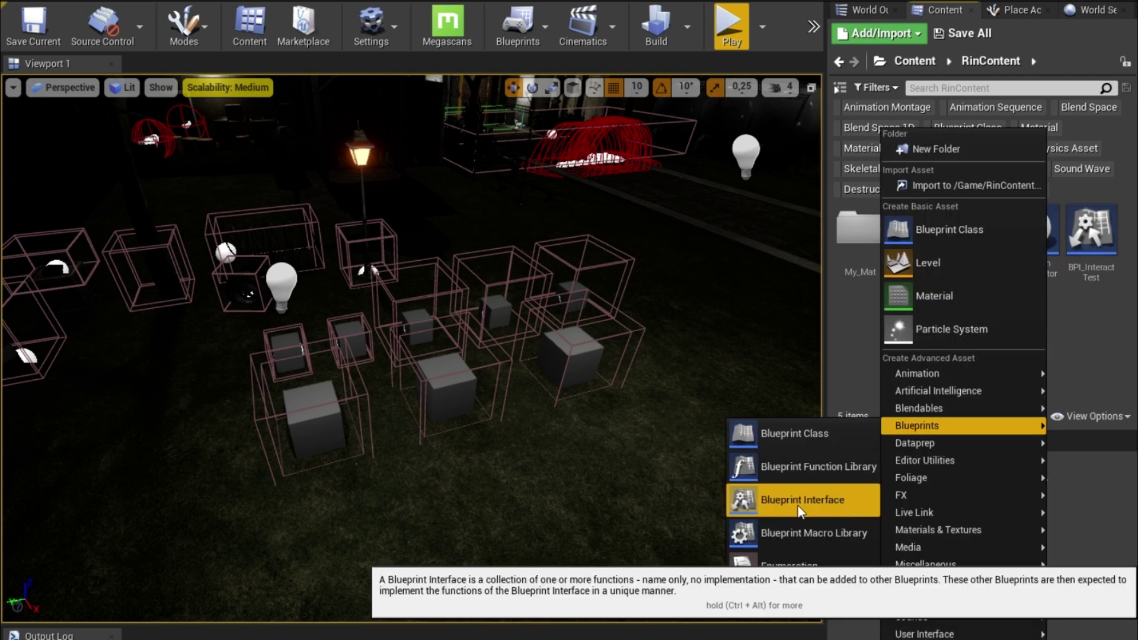
left_click(1093, 272)
left_click(1087, 320)
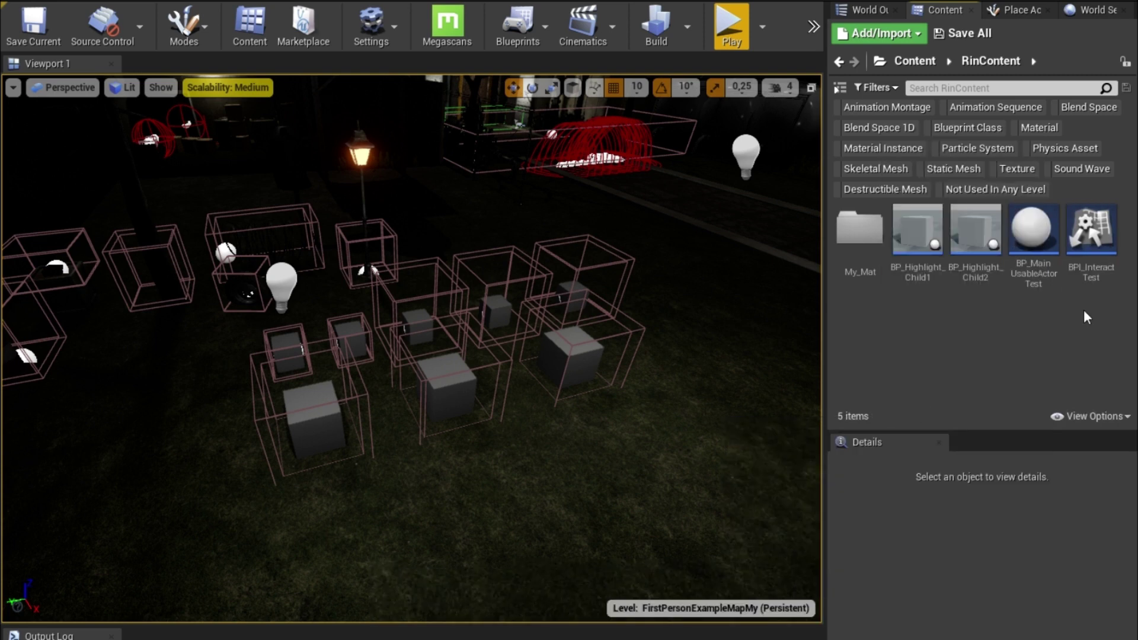
left_click(1098, 230)
double_click(1097, 231)
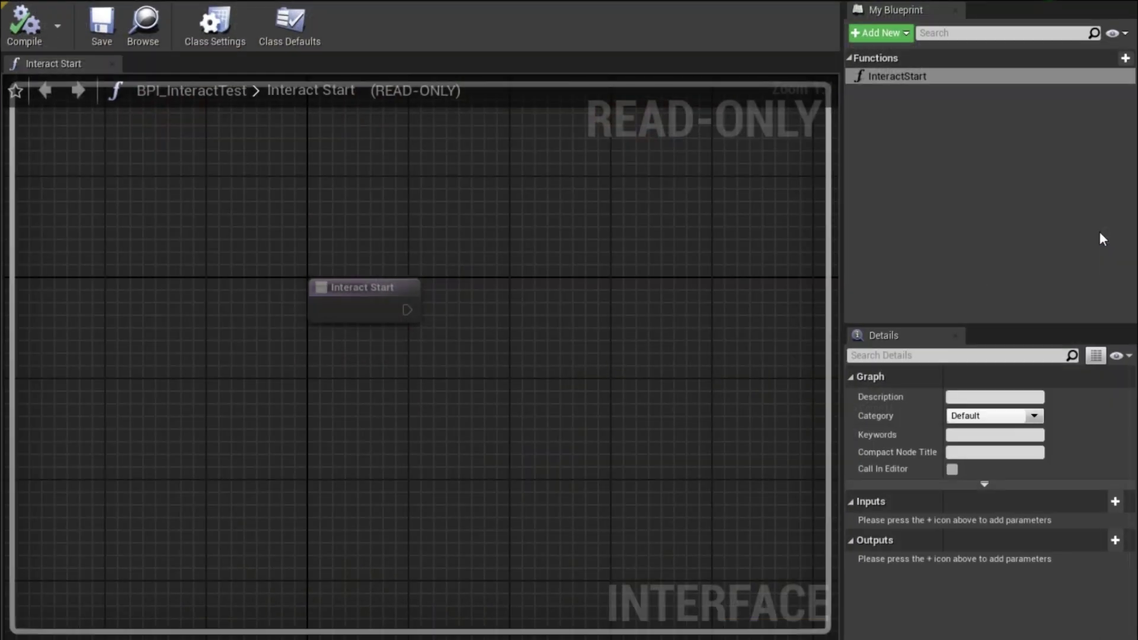
left_click(895, 80)
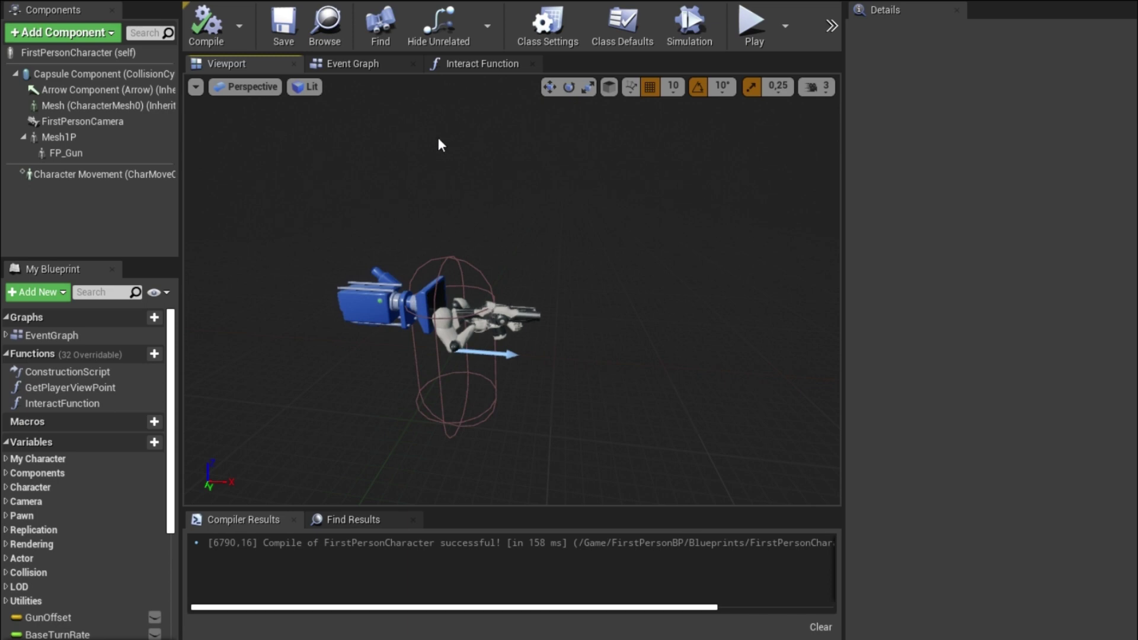
In the Interact Function graph, check its inputs and outputs and add a FirstPersonCamera reference
left_click(468, 63)
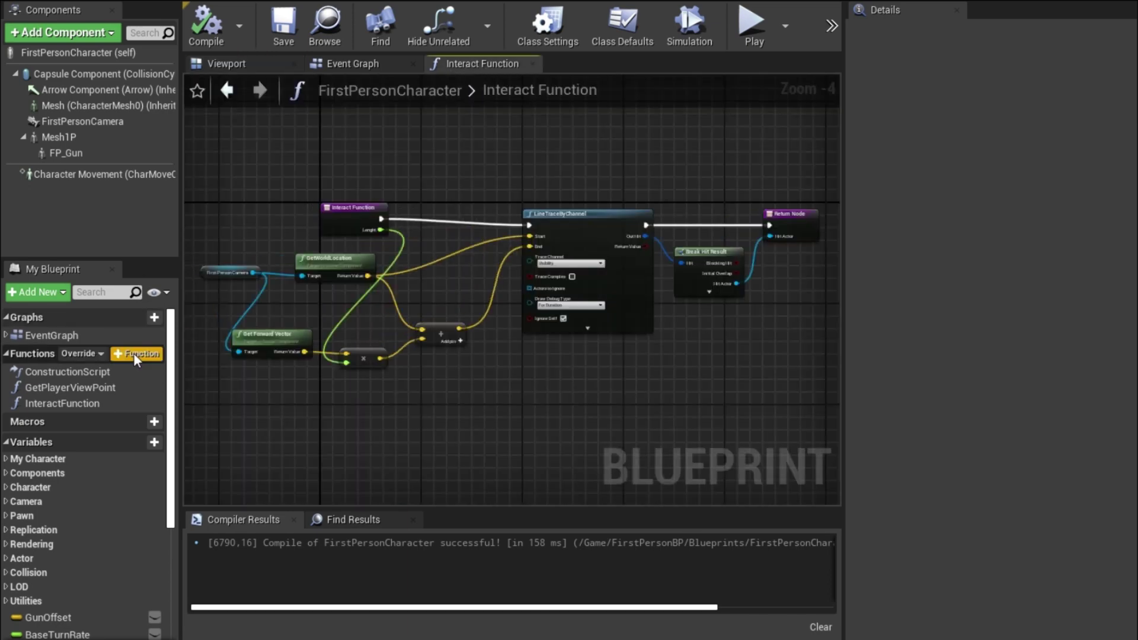
scroll(299, 228, "up", 1)
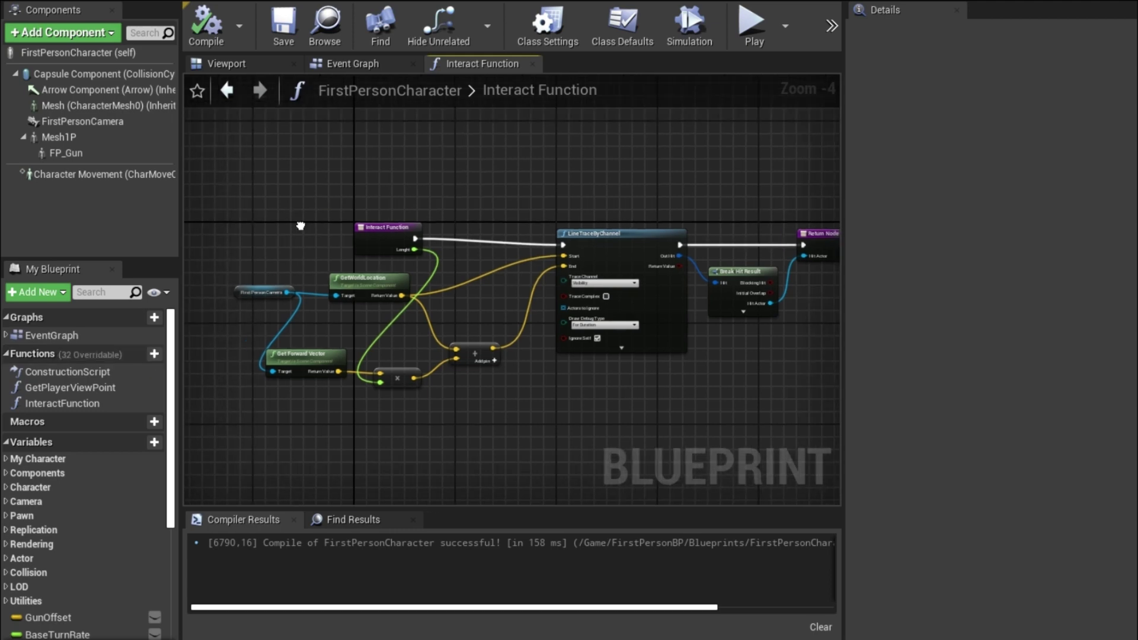
scroll(289, 264, "up", 1)
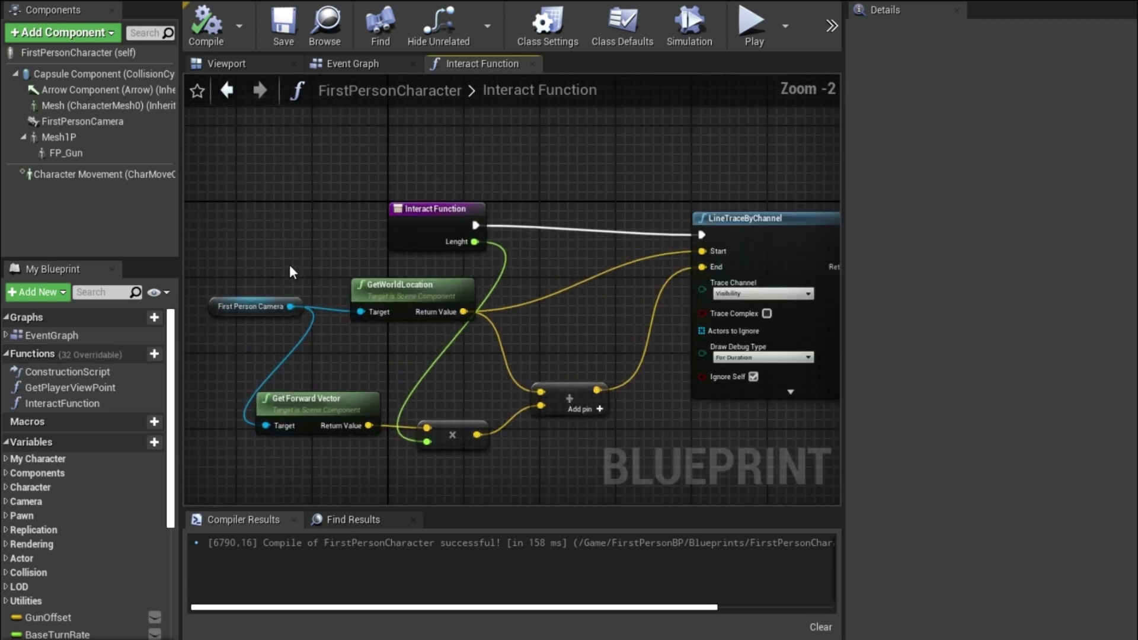
left_click(420, 209)
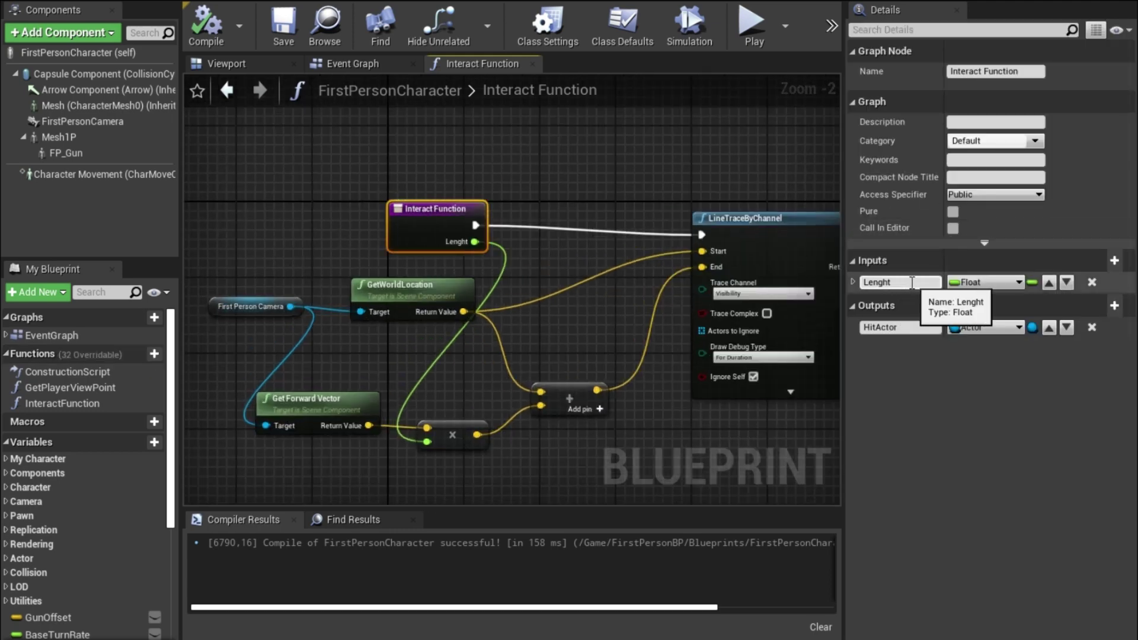
left_click(98, 122)
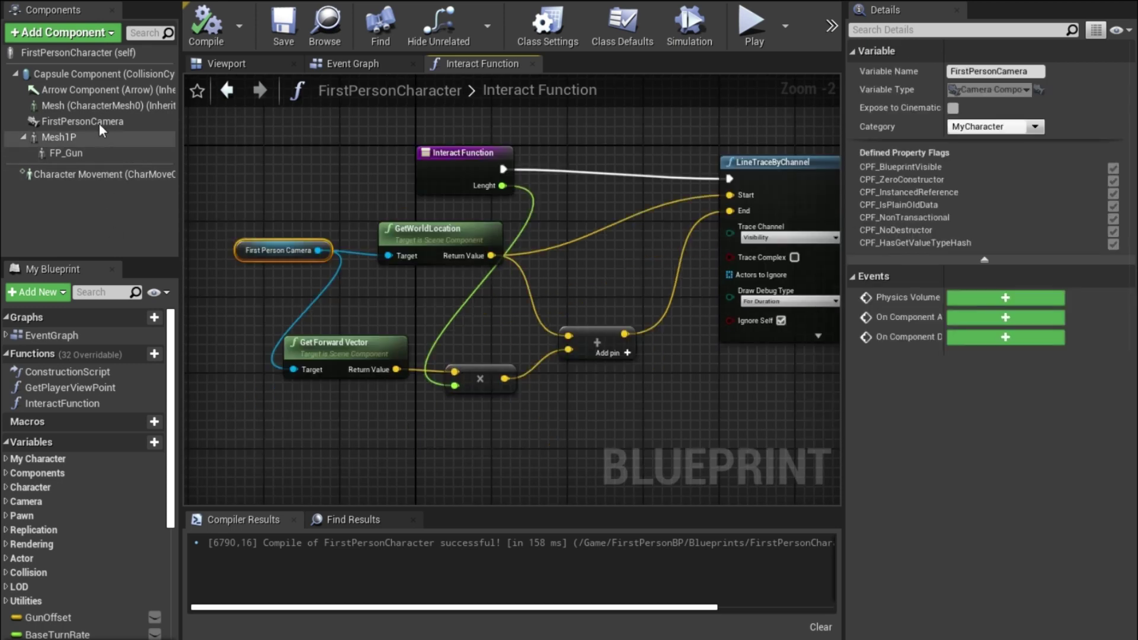
left_click_drag(98, 121, 243, 246)
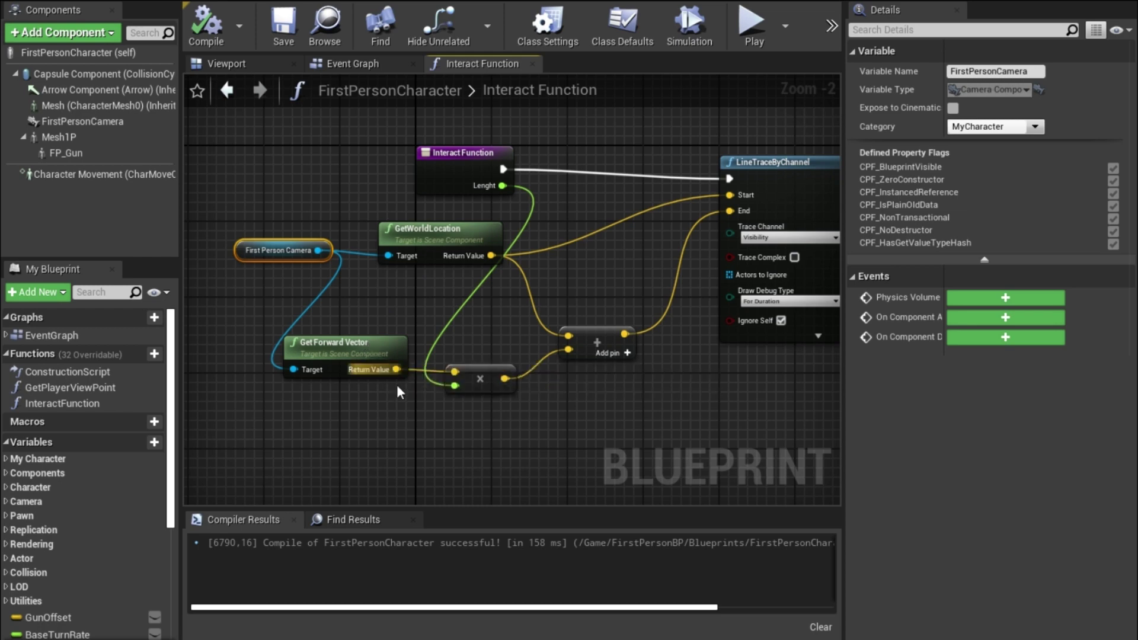
Add a vector * float multiply node from Get Forward Vector's Return Value
right_click_drag(431, 437, 366, 364)
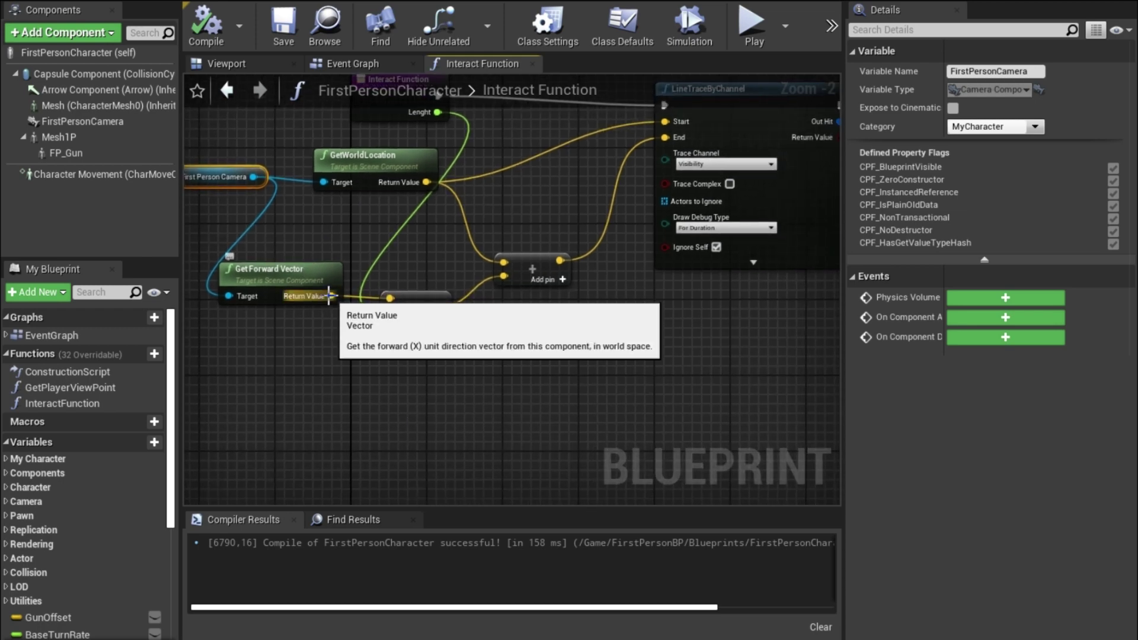
left_click_drag(332, 296, 400, 367)
type("mult")
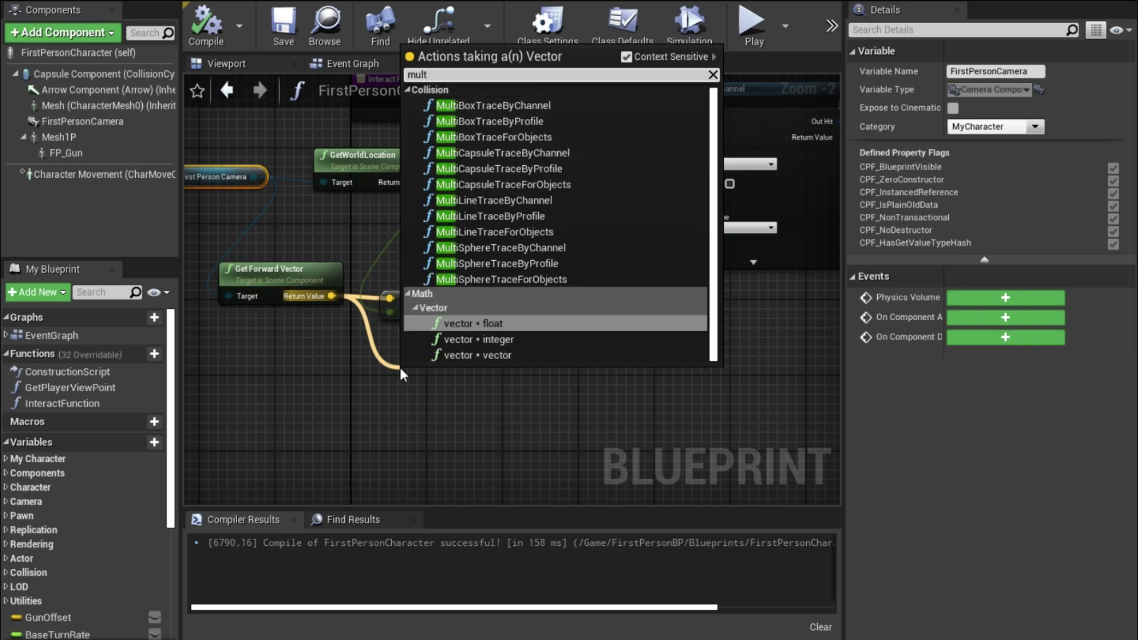
left_click(499, 323)
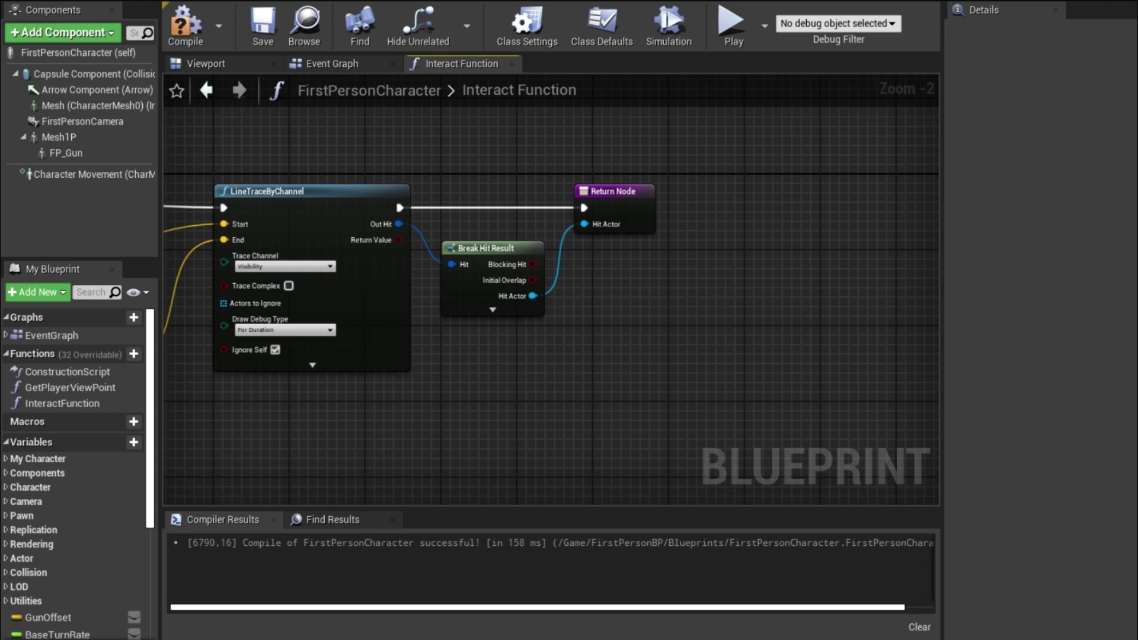
right_click_drag(286, 444, 523, 432)
right_click_drag(354, 445, 596, 448)
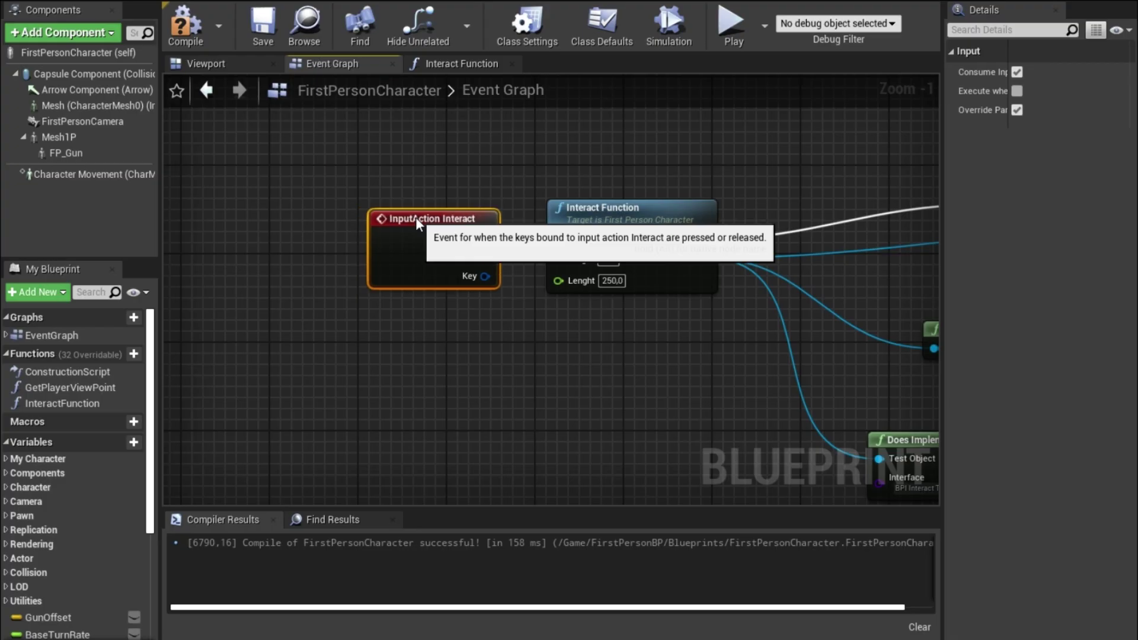
Reposition the InputAction Interact event and inspect the Interact Function call node
left_click_drag(416, 211, 393, 211)
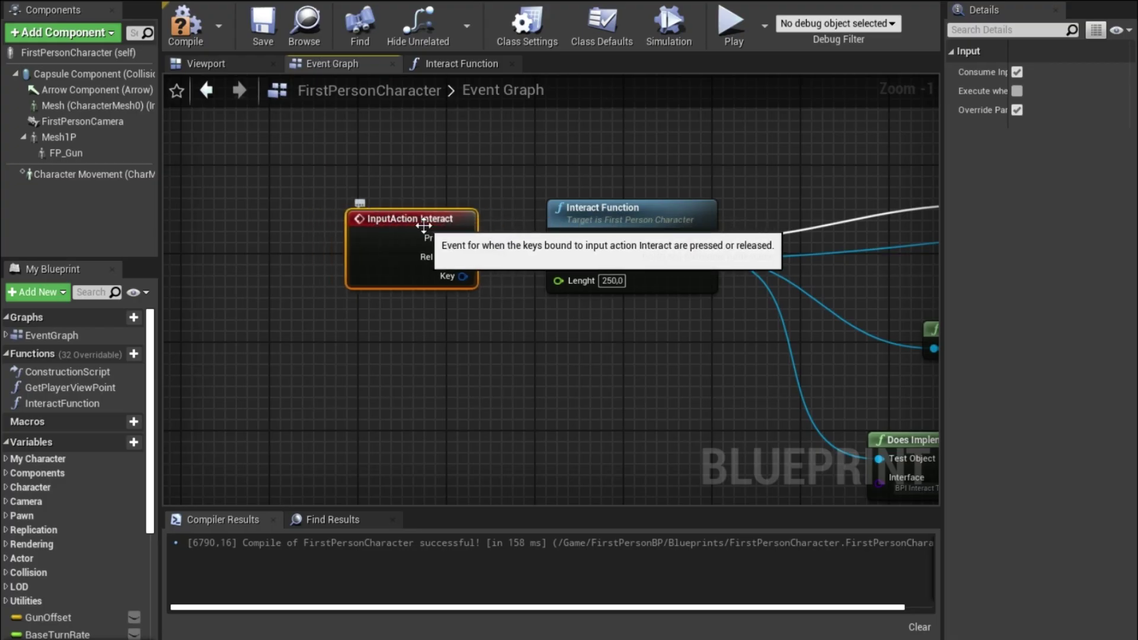
left_click(616, 281)
right_click_drag(615, 314, 437, 294)
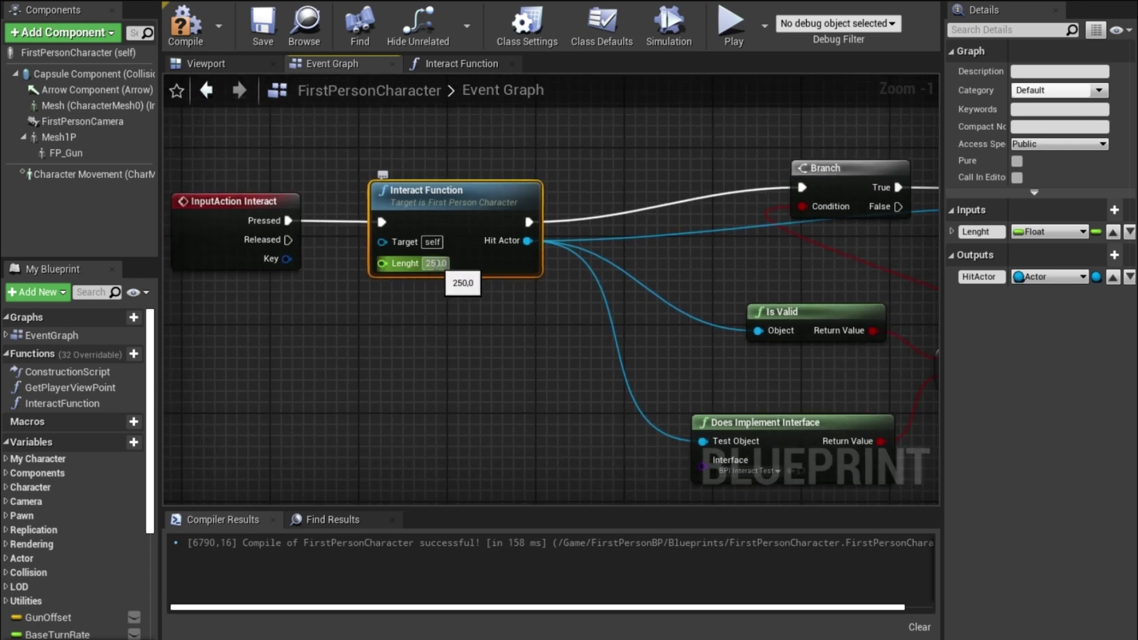
scroll(436, 366, "down", 1)
mouse_move(491, 383)
right_mouse_down()
mouse_move(240, 335)
mouse_move(351, 335)
right_mouse_up()
Inspect the Is Valid, Does Implement Interface and Interact Start message nodes
left_click(415, 276)
scroll(351, 335, "down", 1)
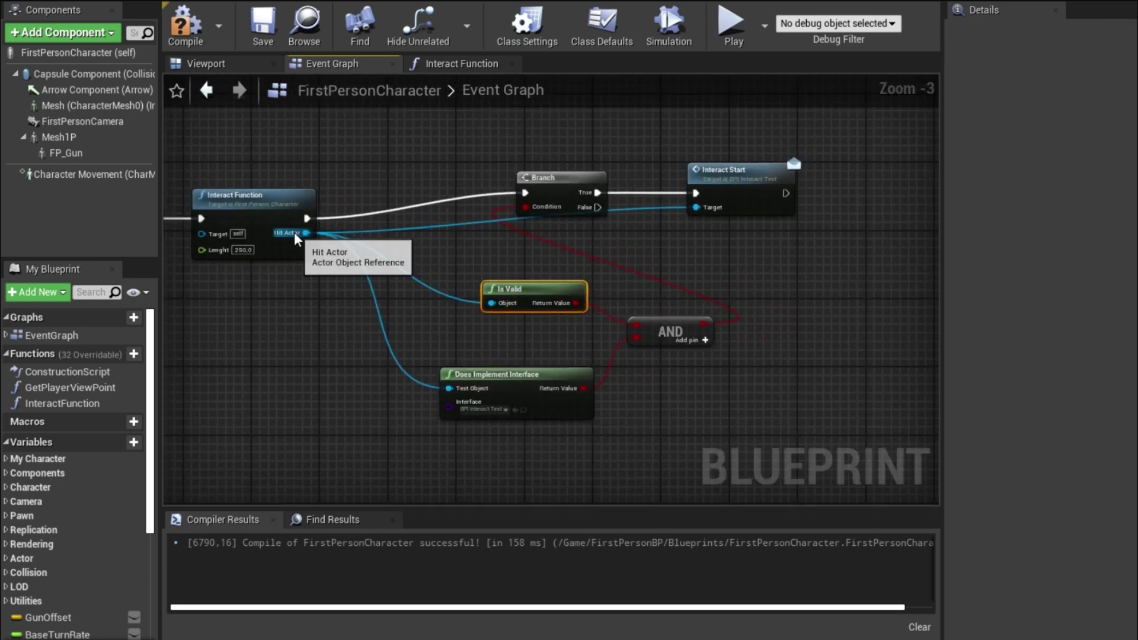
right_click_drag(483, 285, 379, 284)
scroll(391, 400, "up", 1)
left_click(397, 406)
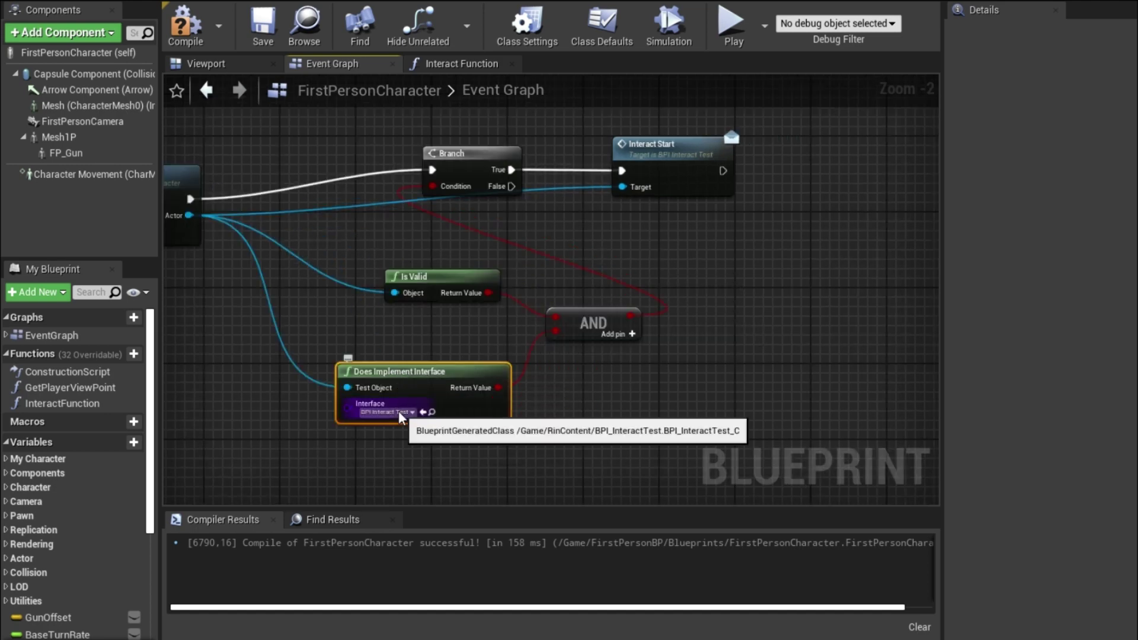
scroll(645, 388, "down", 1)
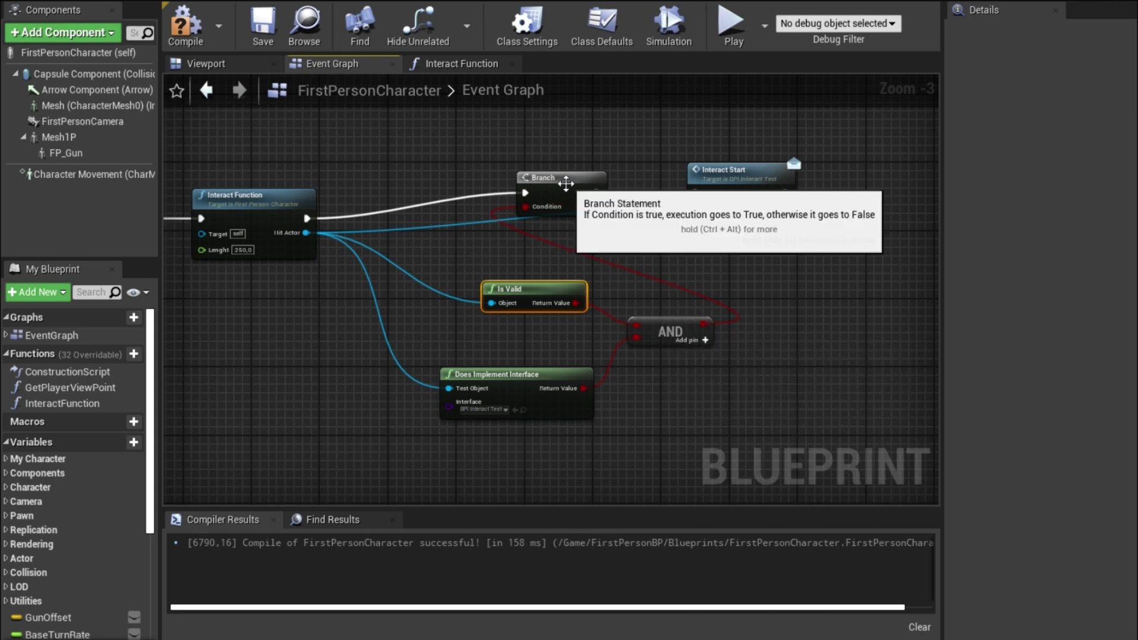
left_click(753, 178)
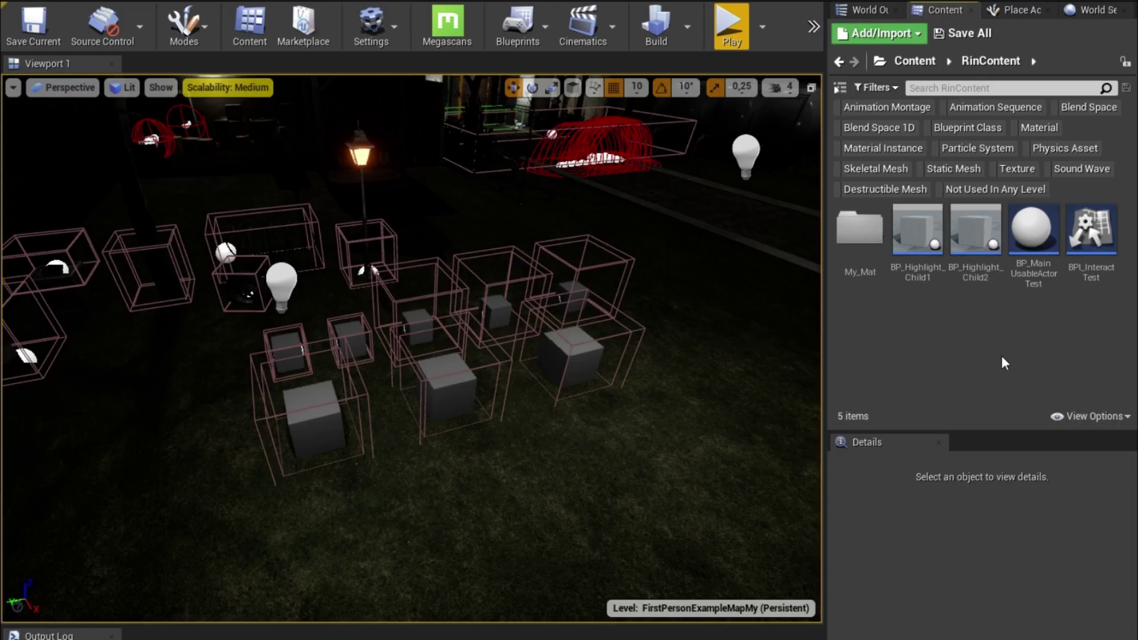
Start creating a new Blueprint Class in the Content Browser folder
mouse_move(1034, 278)
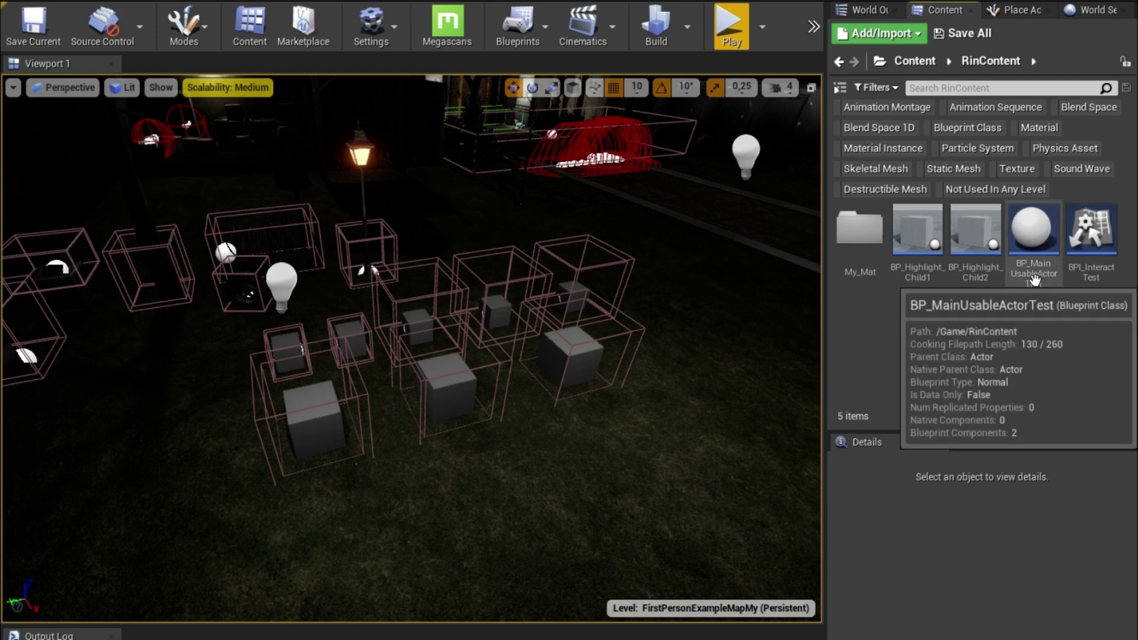
right_click(955, 333)
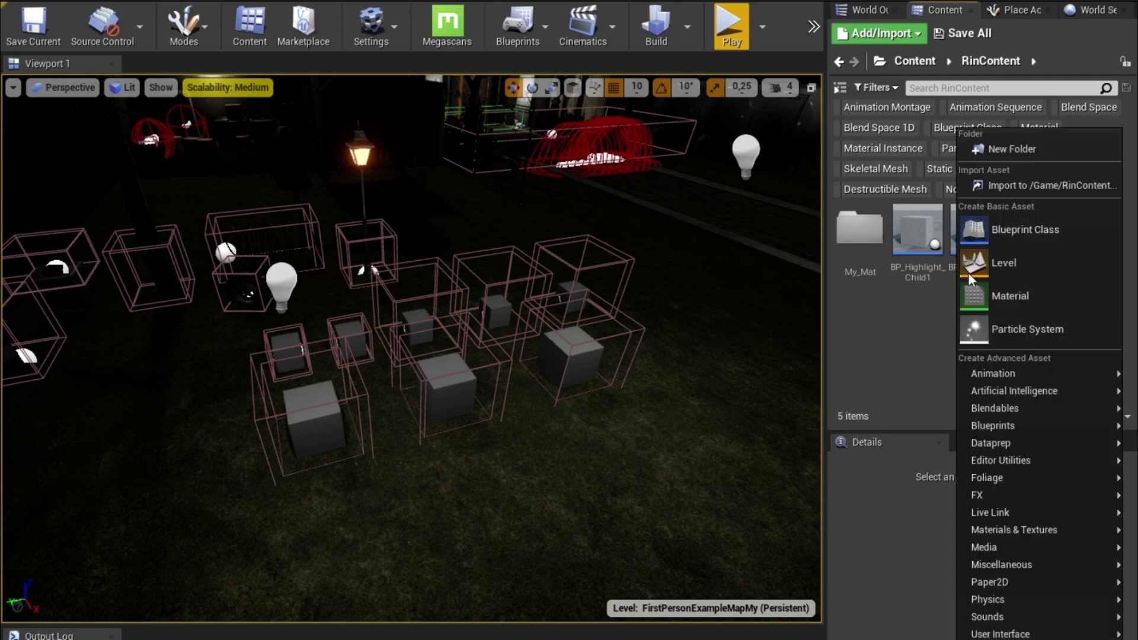
left_click(1043, 230)
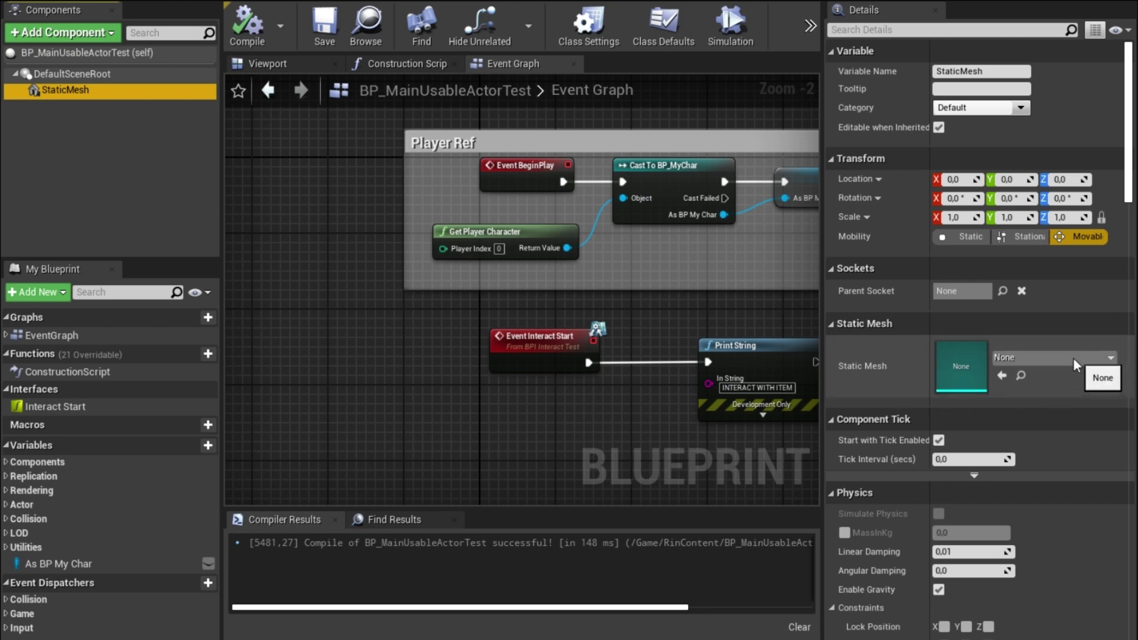
Open BP_MainUsableActorTest's Class Settings to show its interfaces and compile
right_click_drag(391, 408, 256, 446)
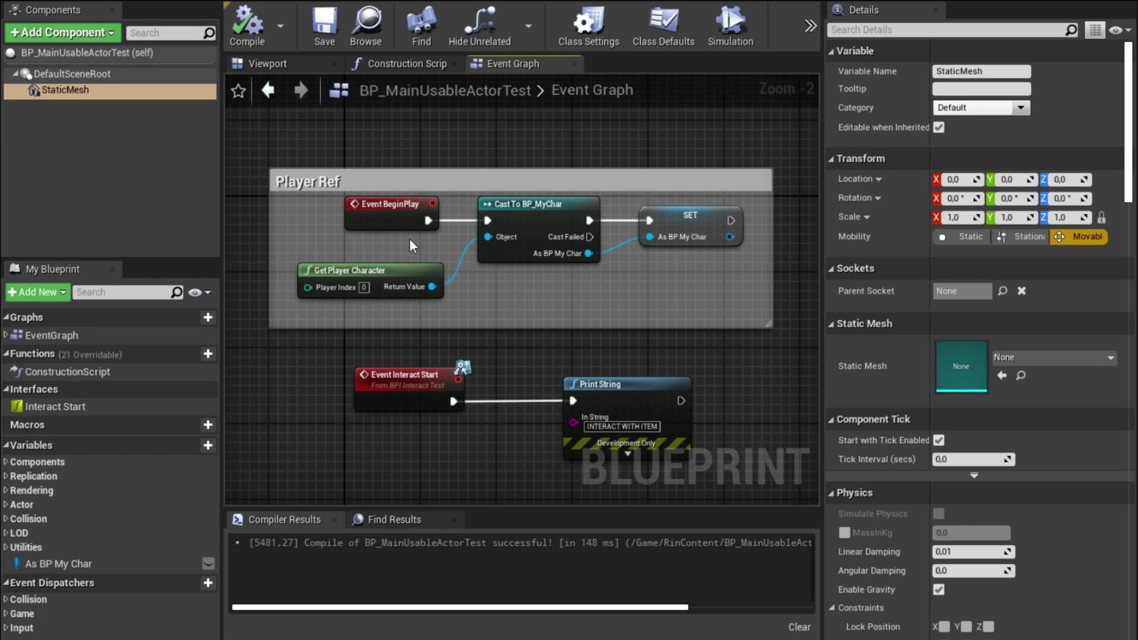
right_click_drag(674, 254, 680, 163)
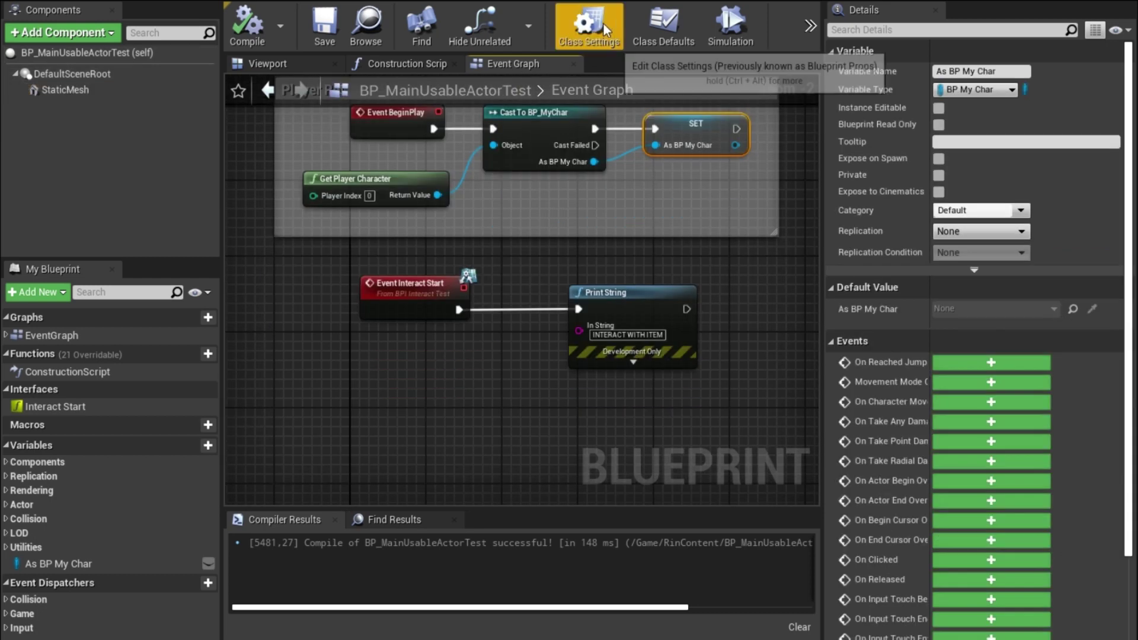
left_click(595, 24)
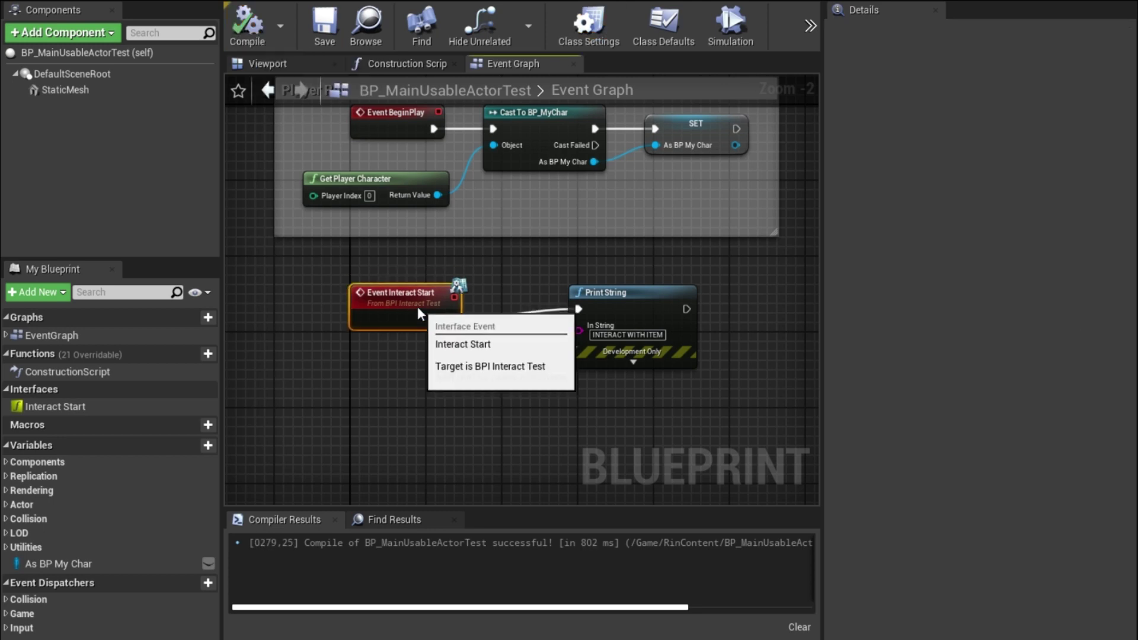
left_click(418, 307)
Implement Event Interact Start and connect it to the Print String node
left_click(66, 405)
right_click(67, 406)
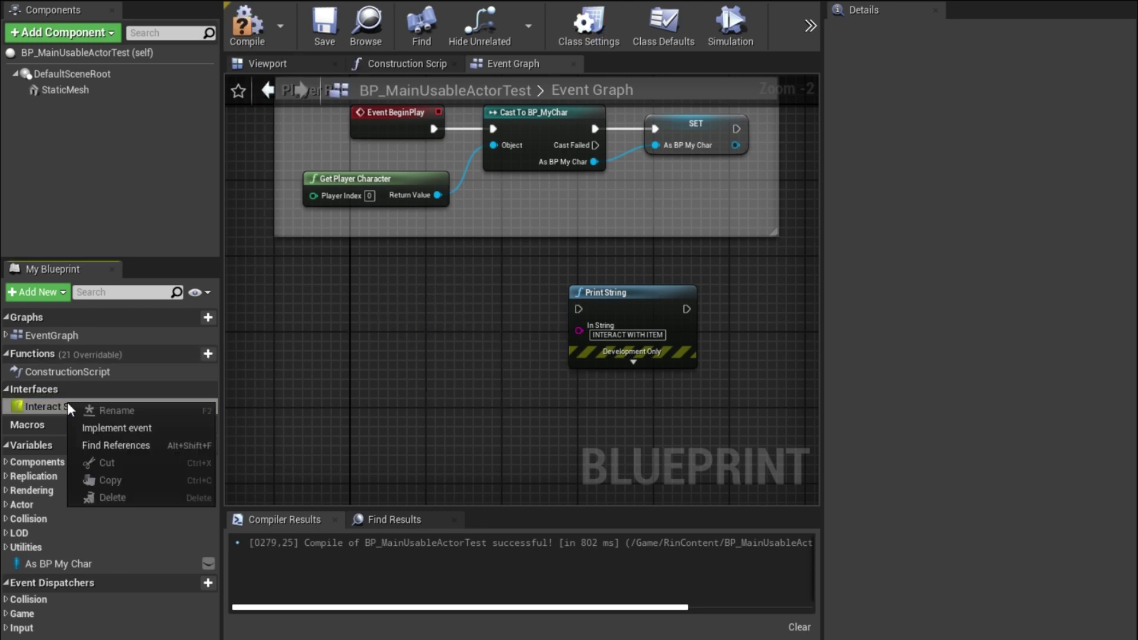
left_click(124, 428)
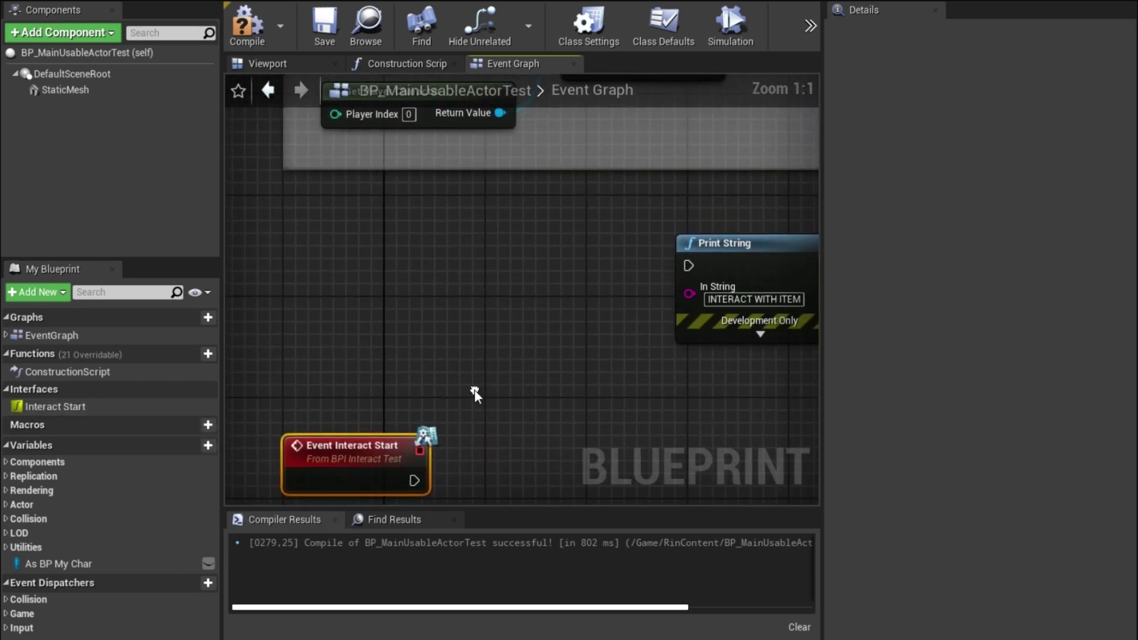
left_click_drag(358, 453, 396, 292)
left_click_drag(452, 316, 688, 265)
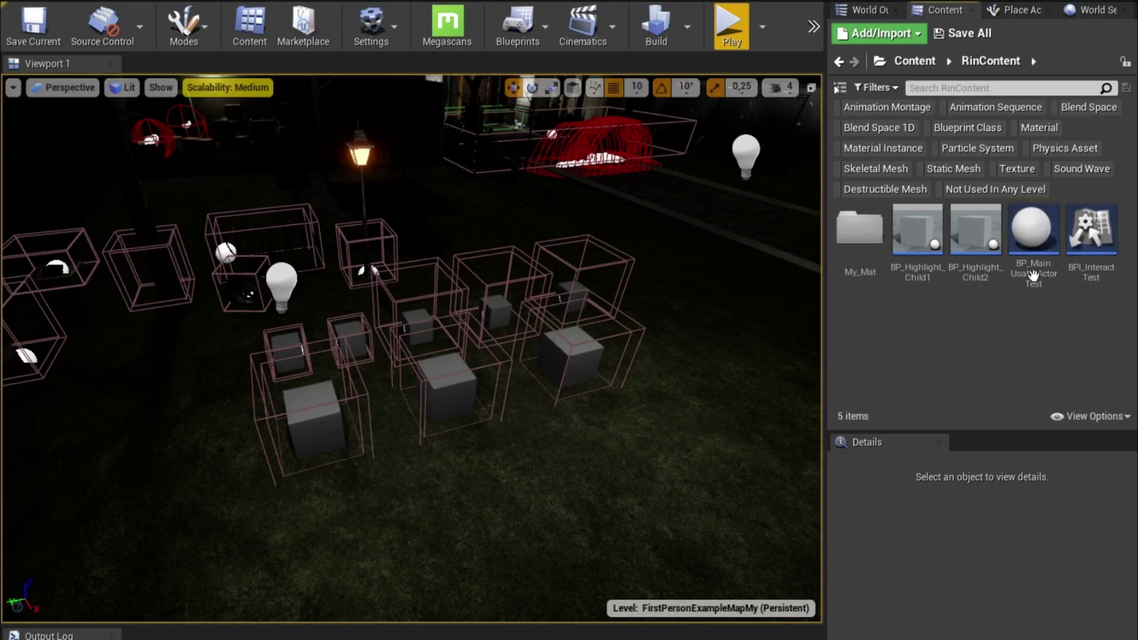
Create a child blueprint class of BP_MainUsableActorTest
left_click(1030, 272)
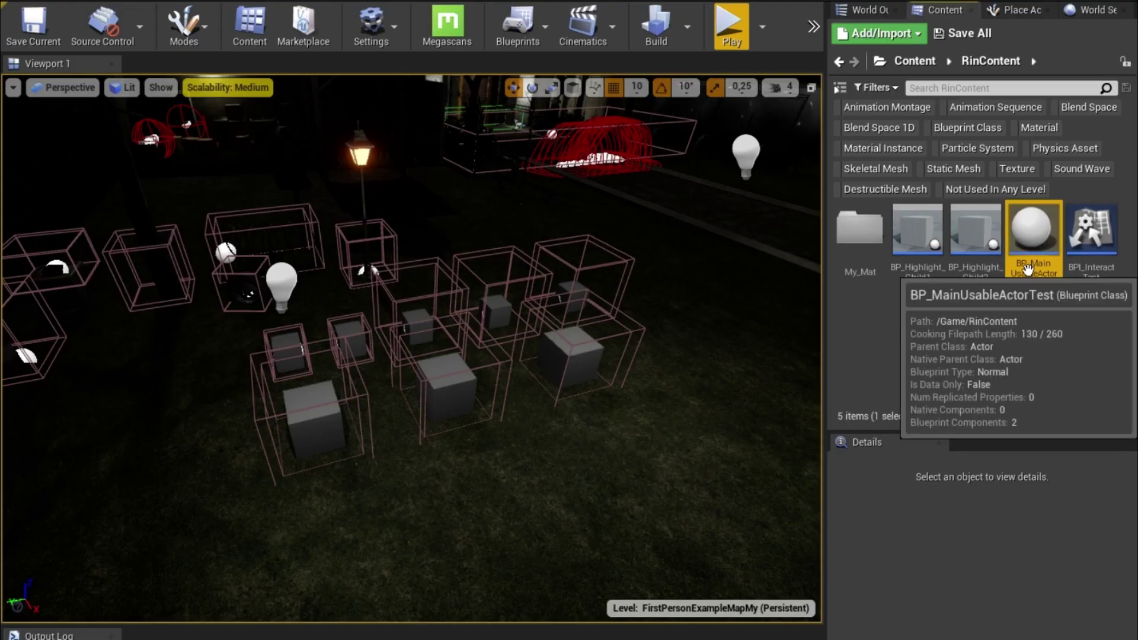
right_click(1028, 270)
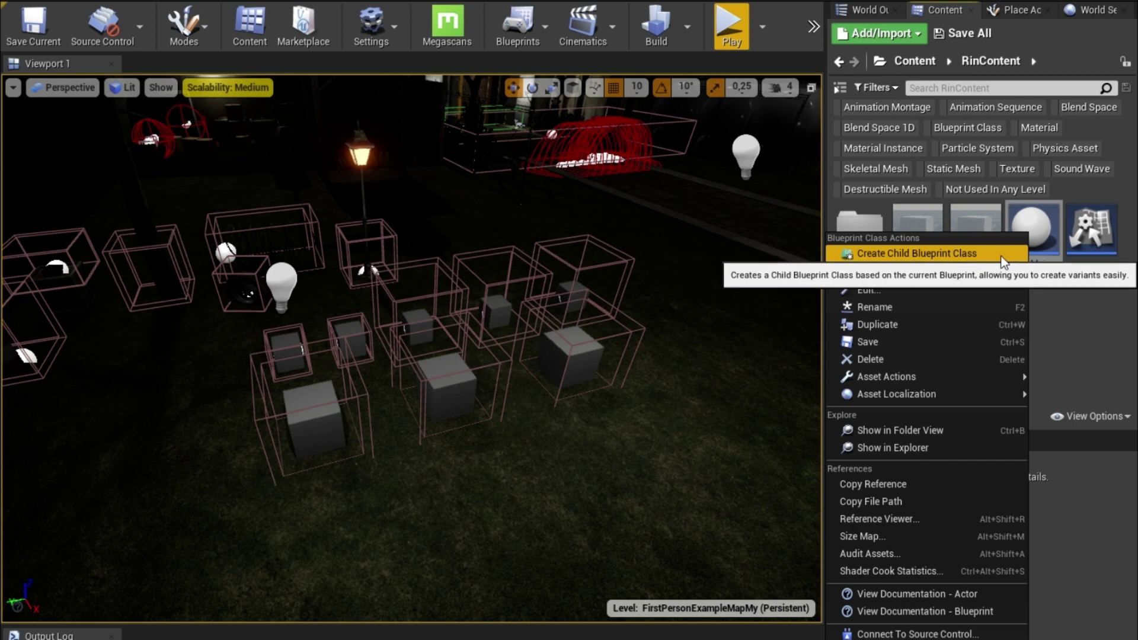
left_click(1003, 262)
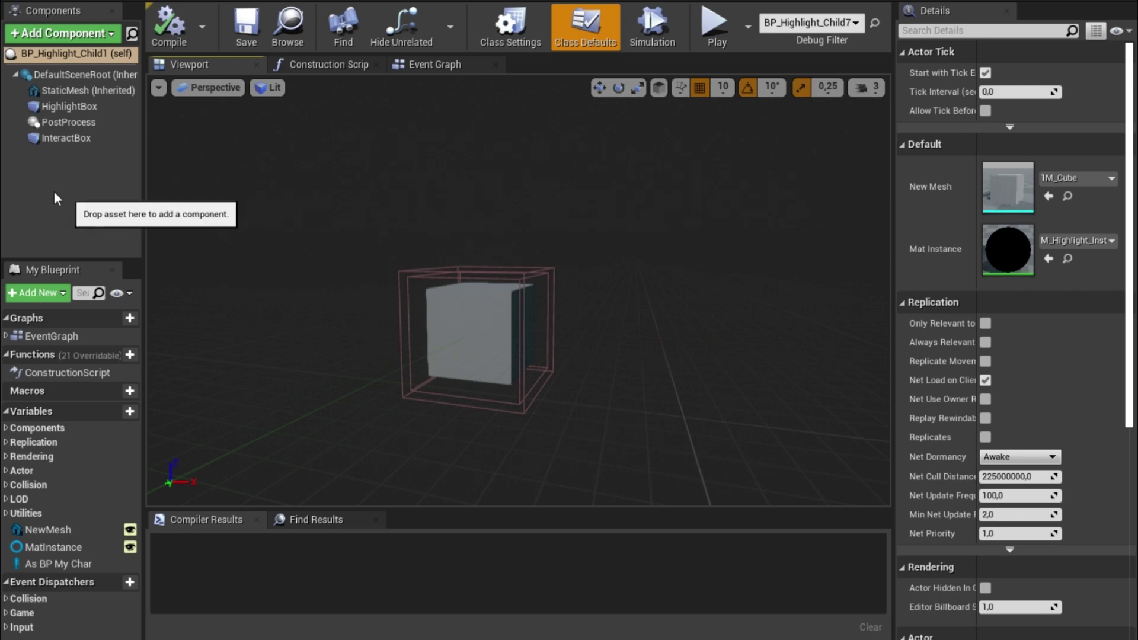
Inspect BP_Highlight_Child1's StaticMesh, HighlightBox, InteractBox and PostProcess components
left_click(62, 90)
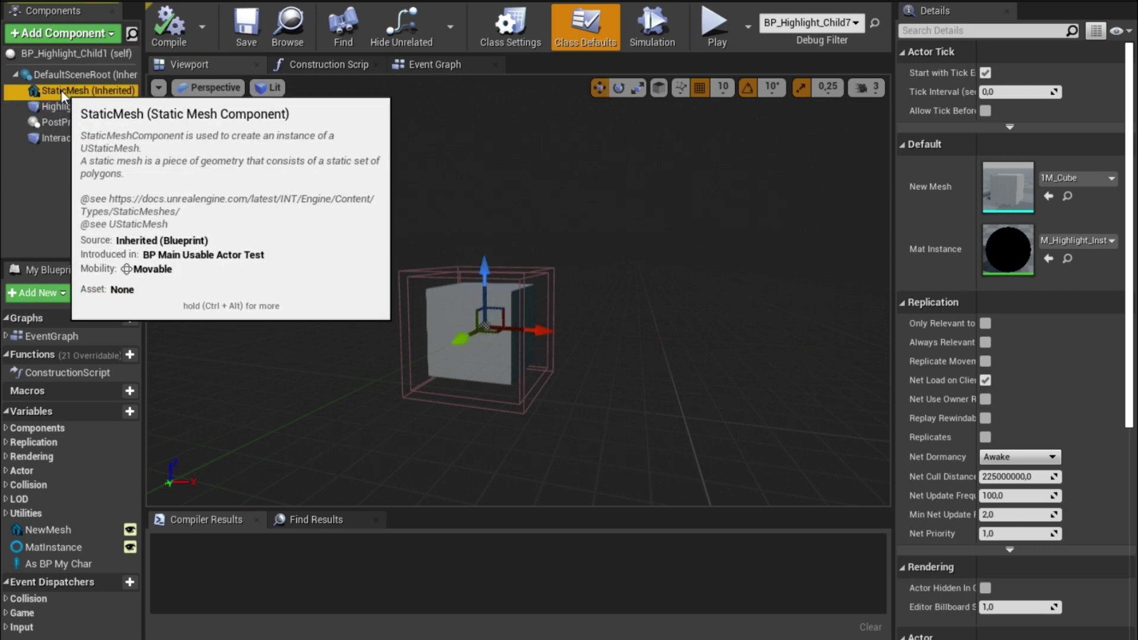
left_click(67, 107)
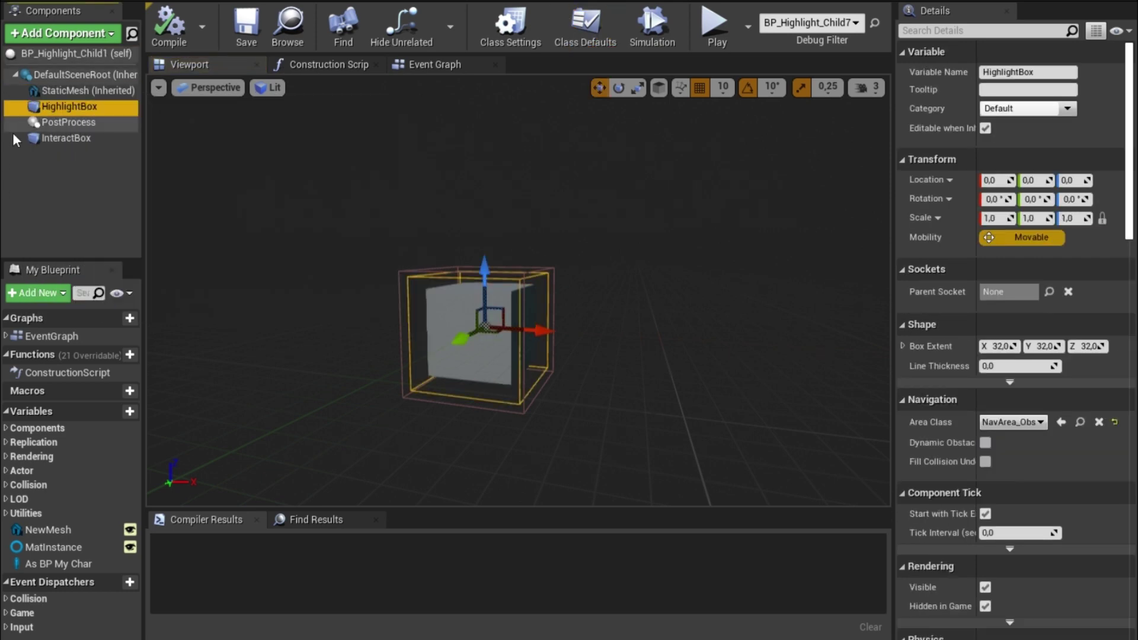
left_click(63, 141)
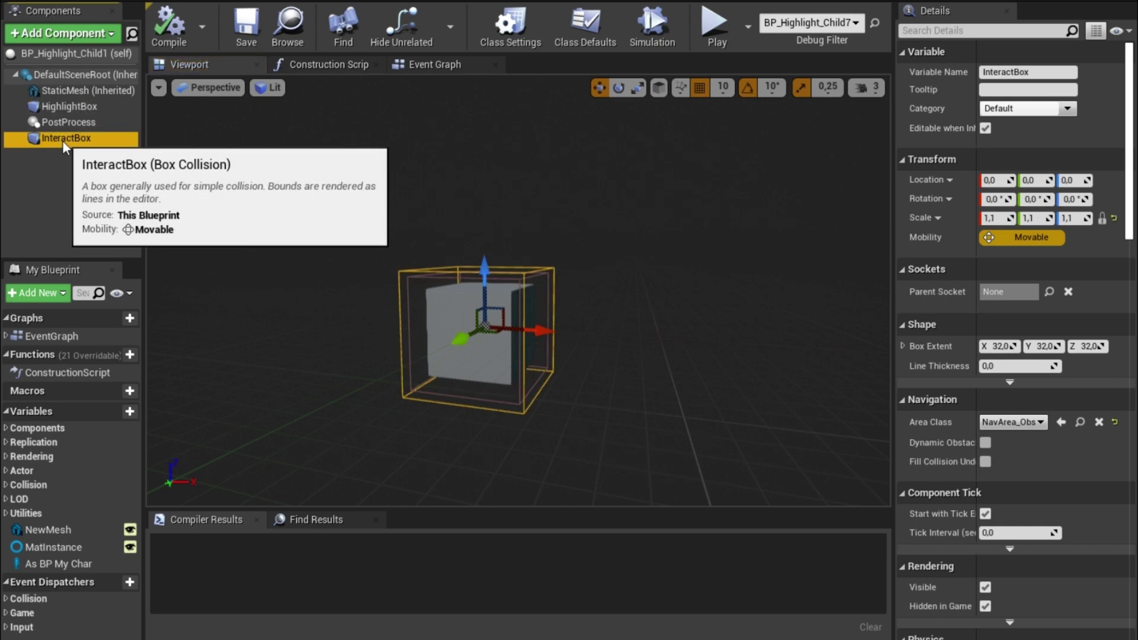
left_click(80, 121)
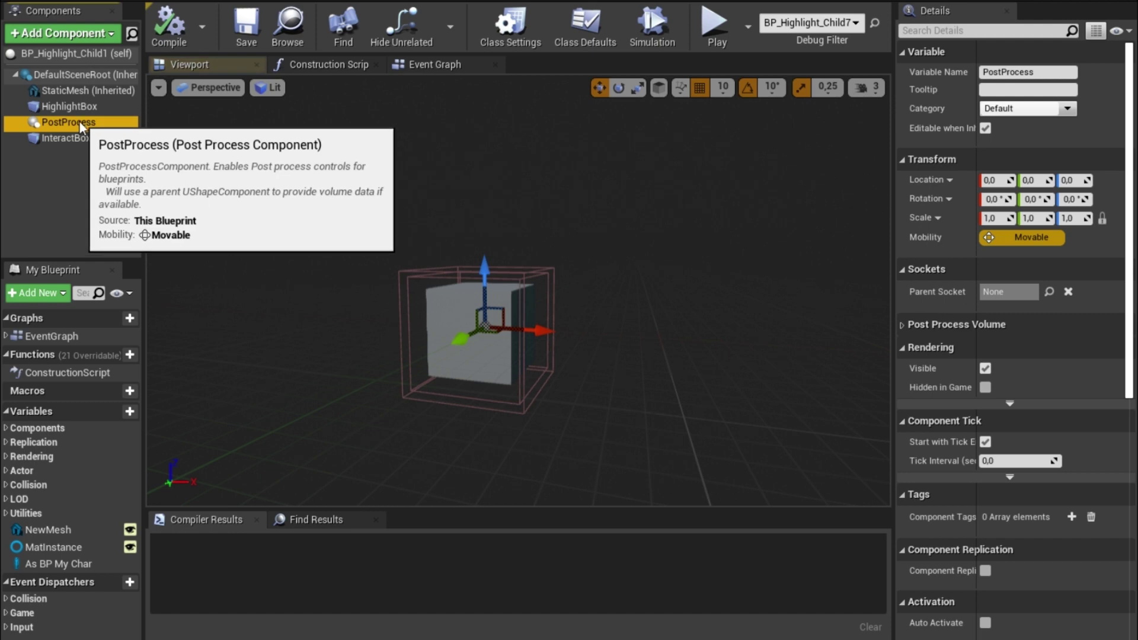
left_click(81, 37)
Add a second Asset-reference entry below M_Highlight in PostProcess's Post Process Materials array
type("post")
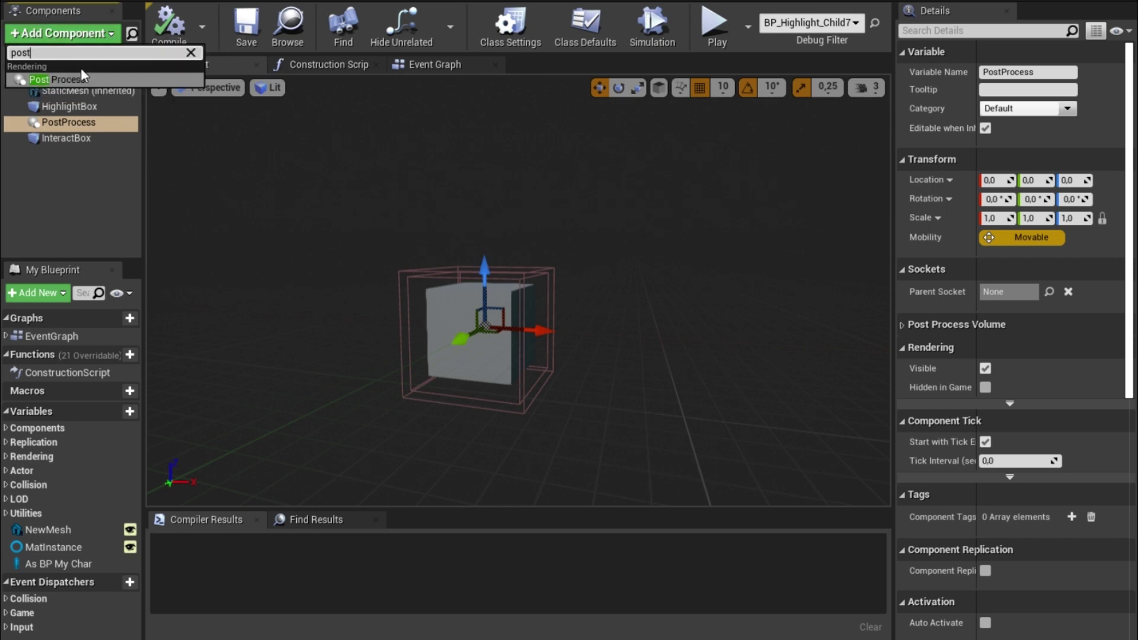
left_click(978, 31)
type("mat")
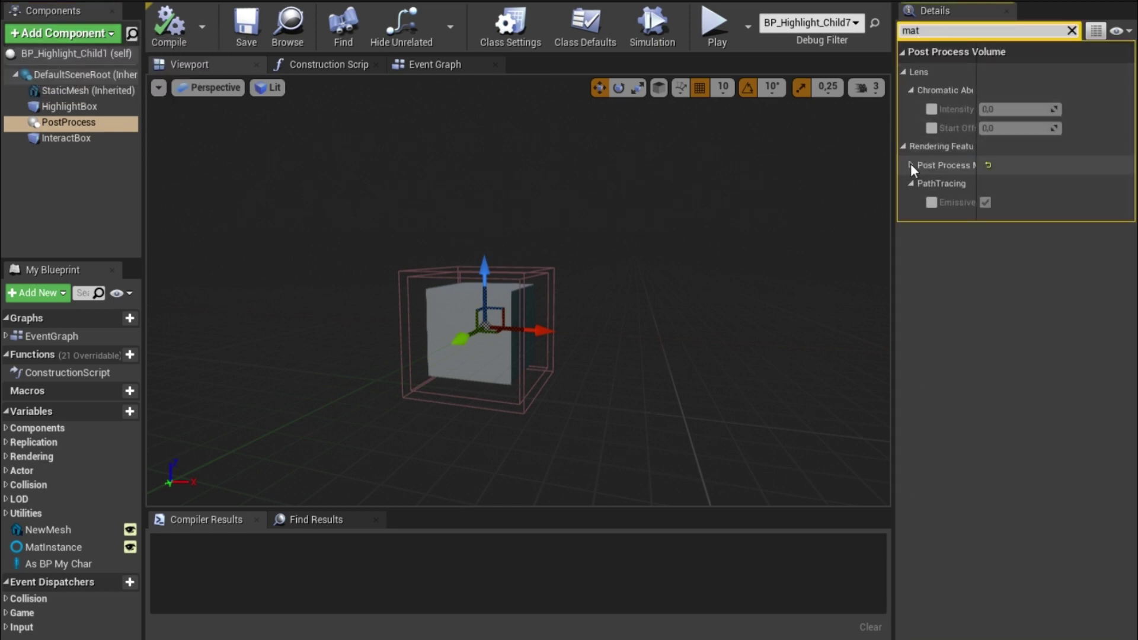
left_click(910, 166)
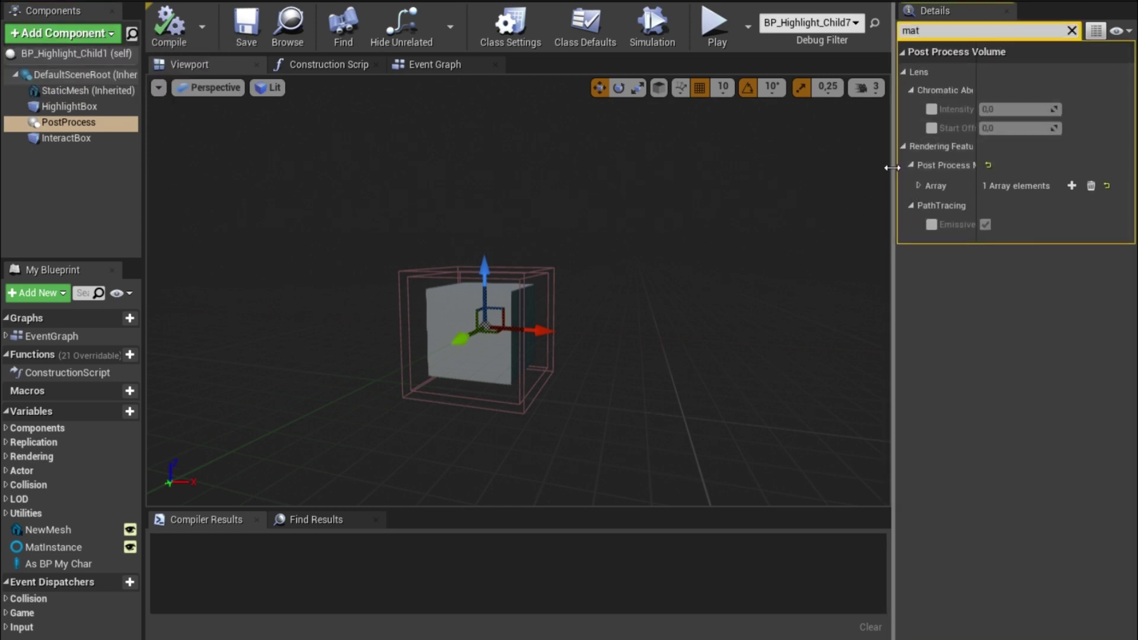
left_click_drag(892, 168, 749, 172)
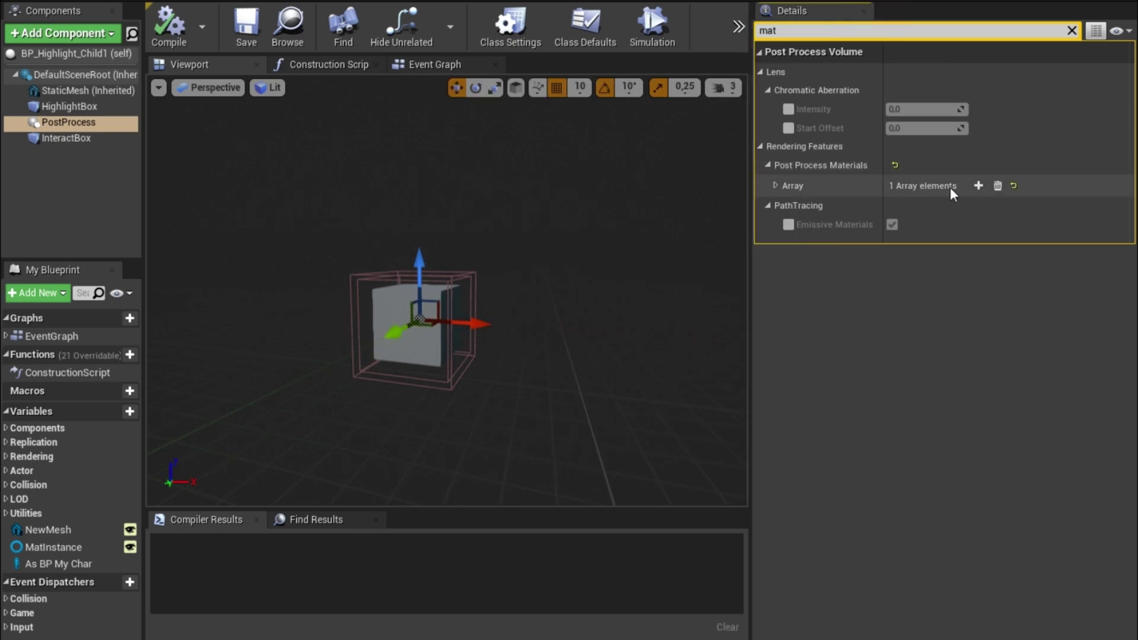
left_click(776, 186)
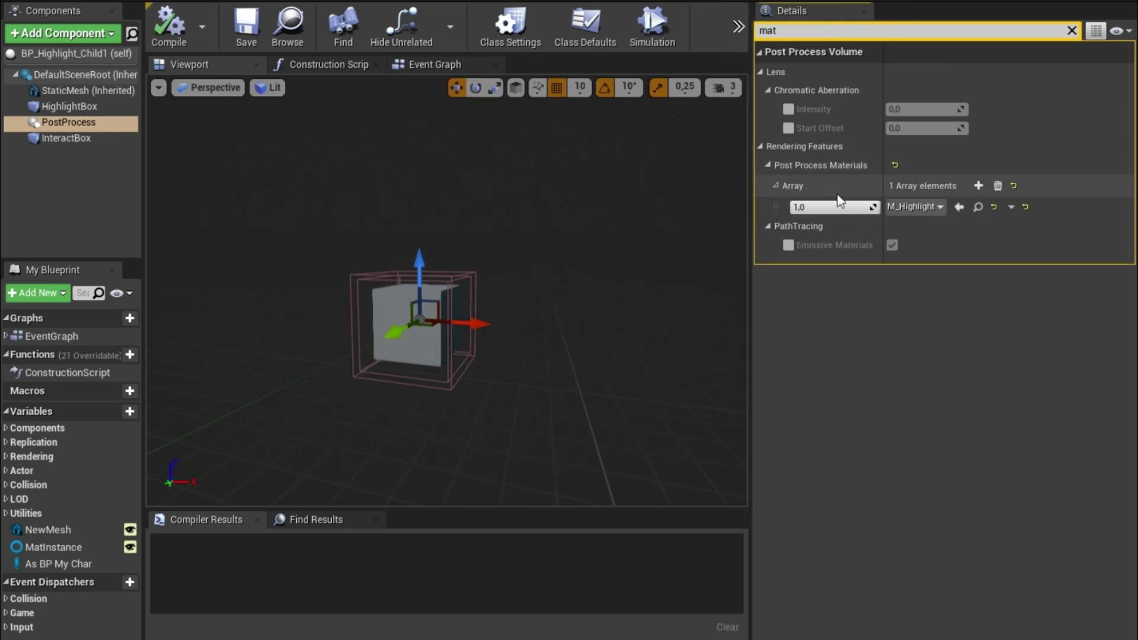
left_click(979, 185)
left_click(933, 233)
left_click(940, 264)
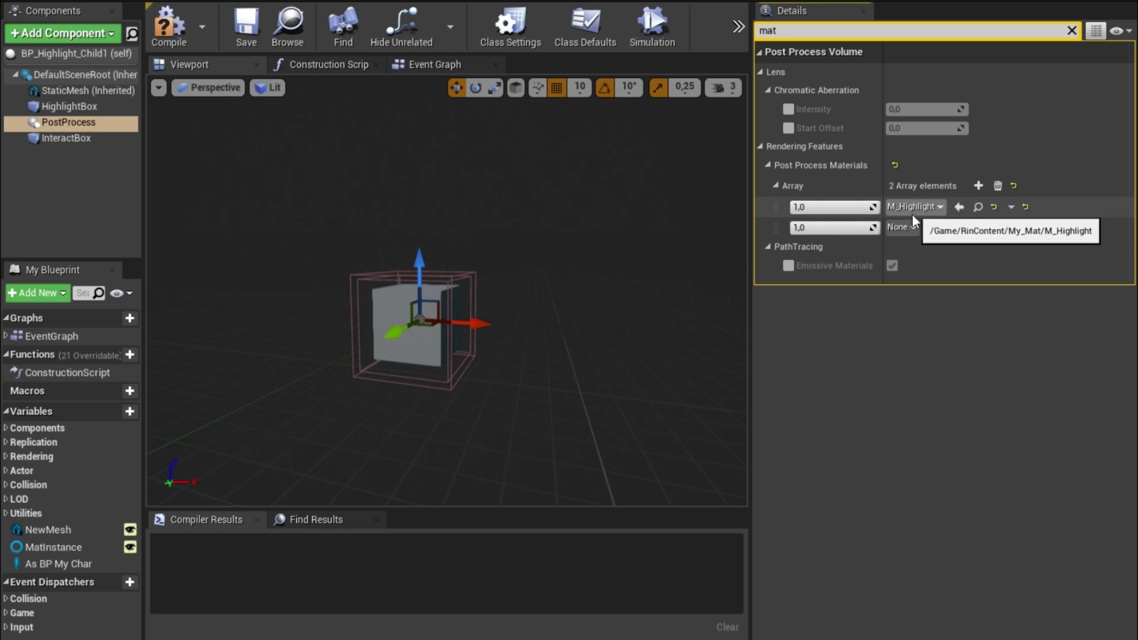
key("BackSpace")
key("BackSpace")
key("BackSpace")
type("enabl")
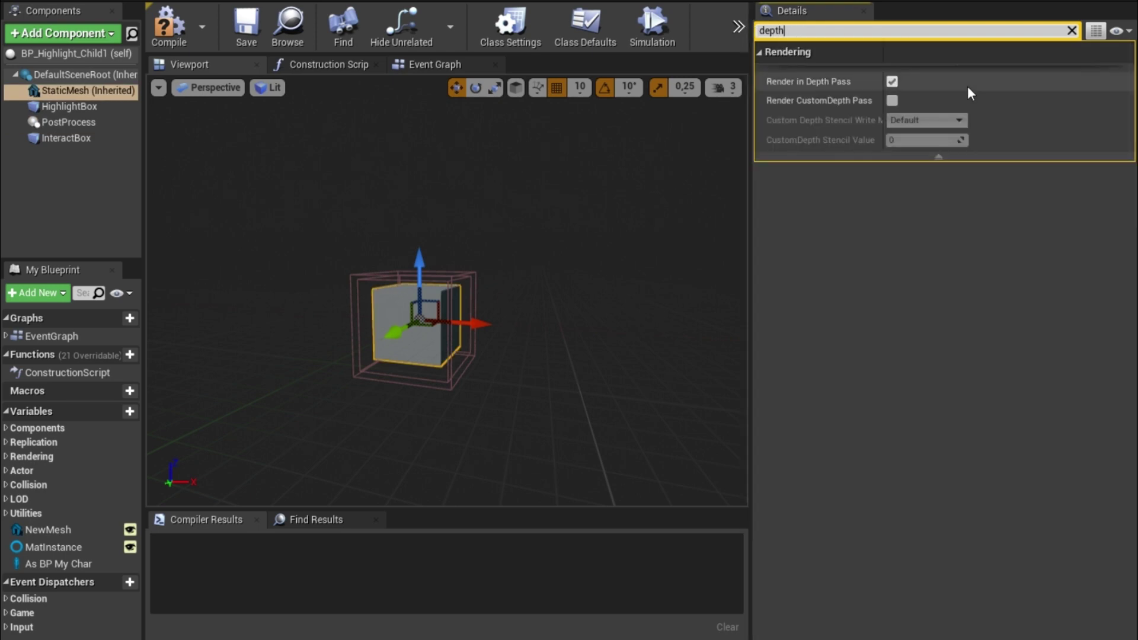
Check the InteractBox collision, then view the Interact Function line trace's channel choices
left_click_drag(750, 223, 700, 224)
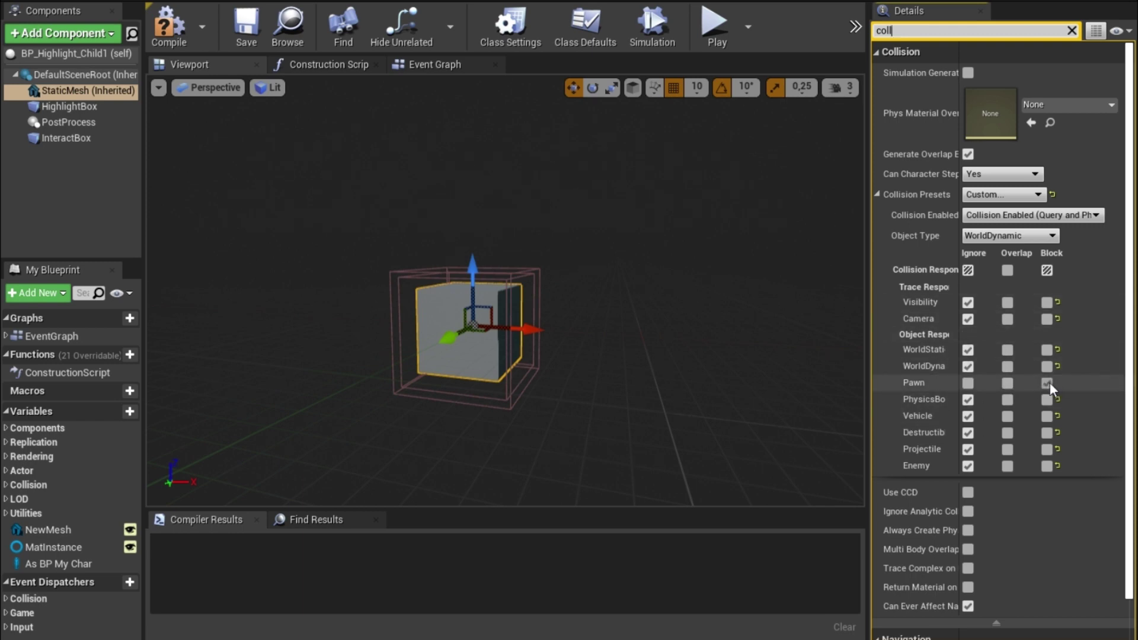
left_click(51, 139)
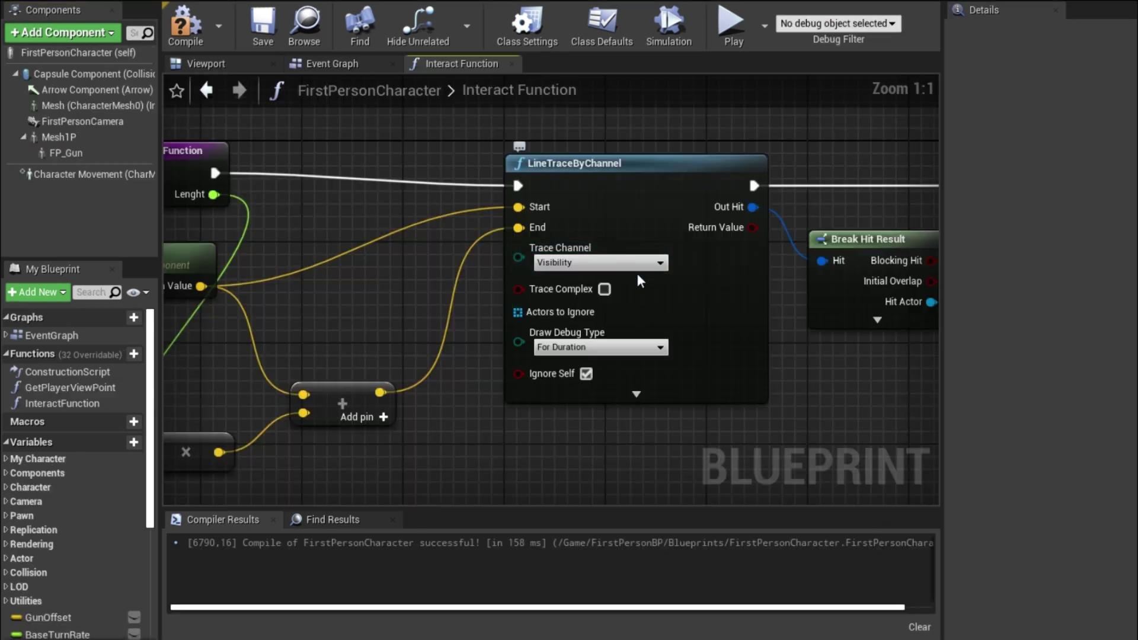
left_click(634, 266)
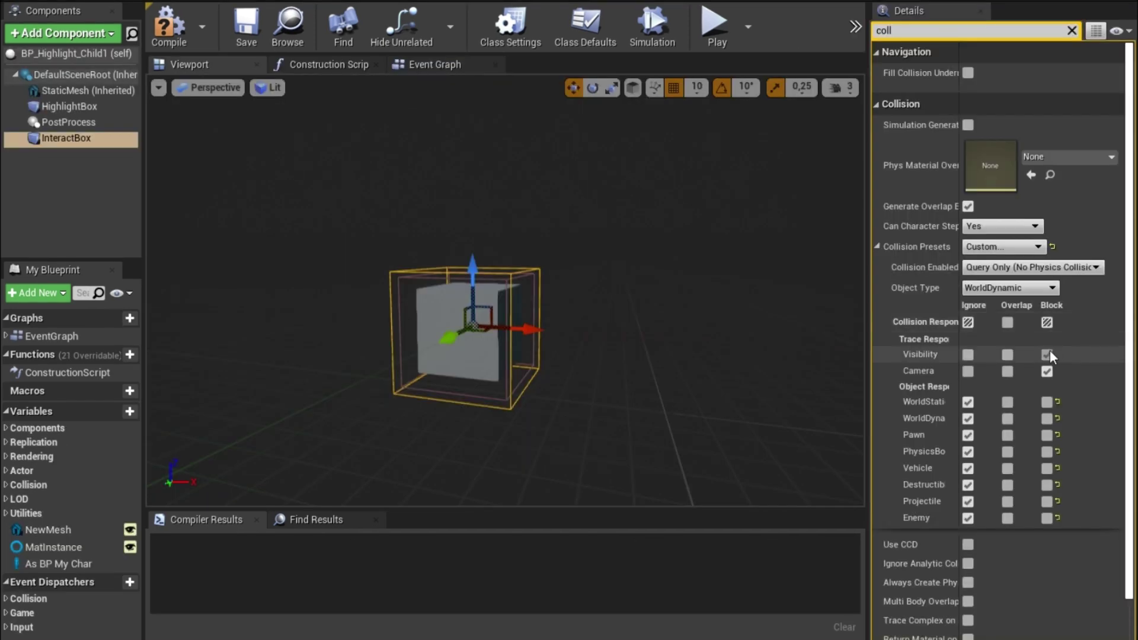
Make the component block Visibility, check StaticMesh and HighlightBox collision, then view the Event Graph
left_click(1047, 354)
left_click(88, 91)
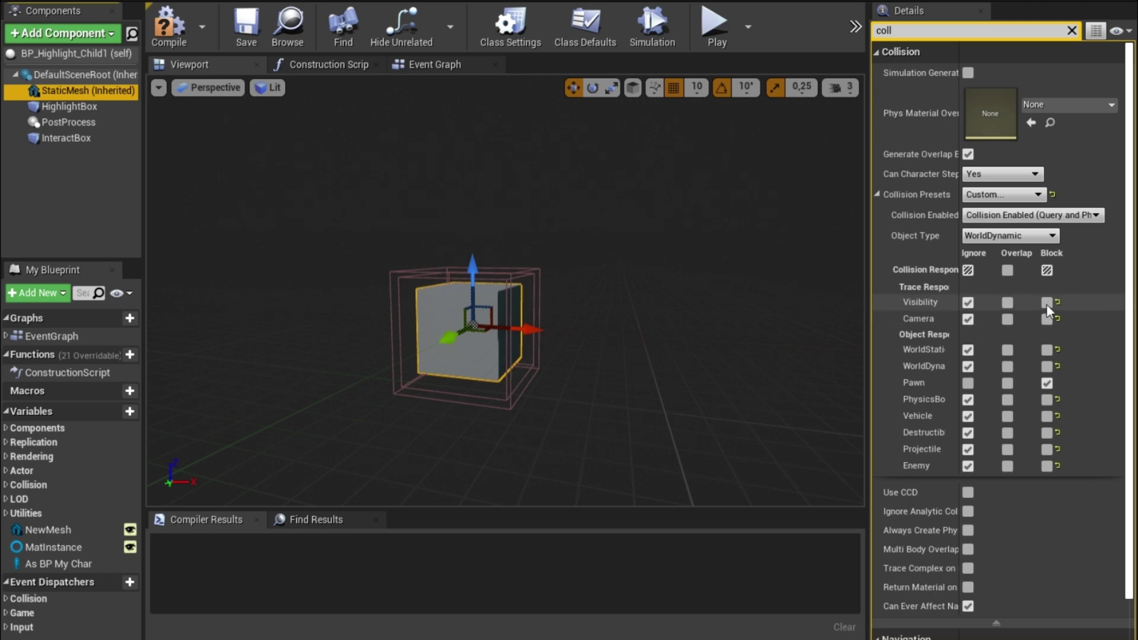
key("Down")
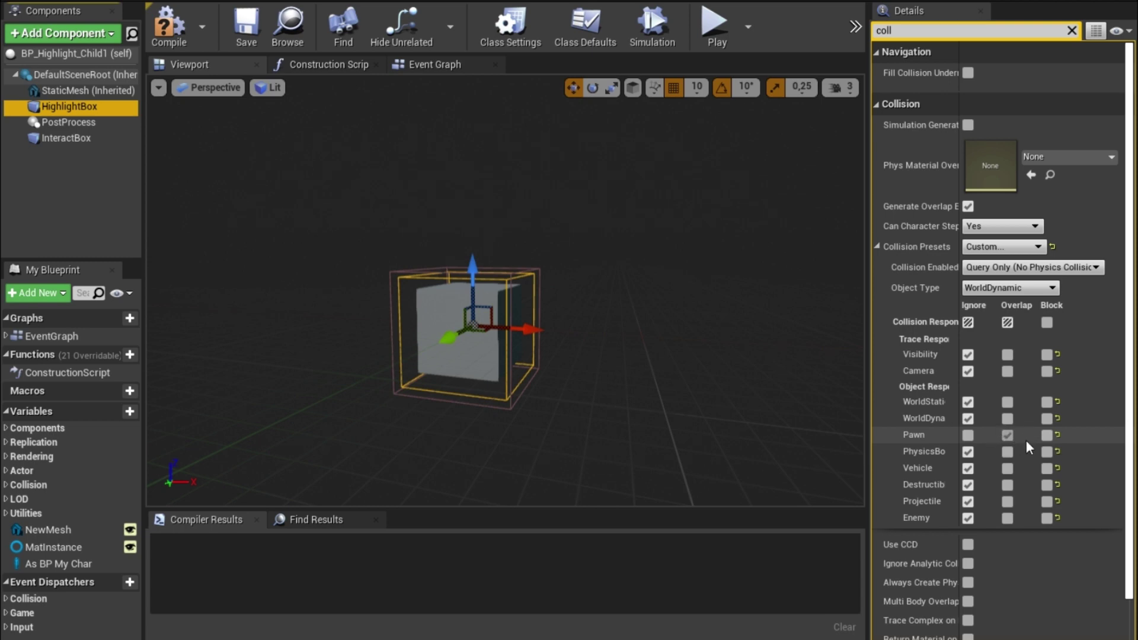
left_click(435, 64)
scroll(286, 383, "up", 1)
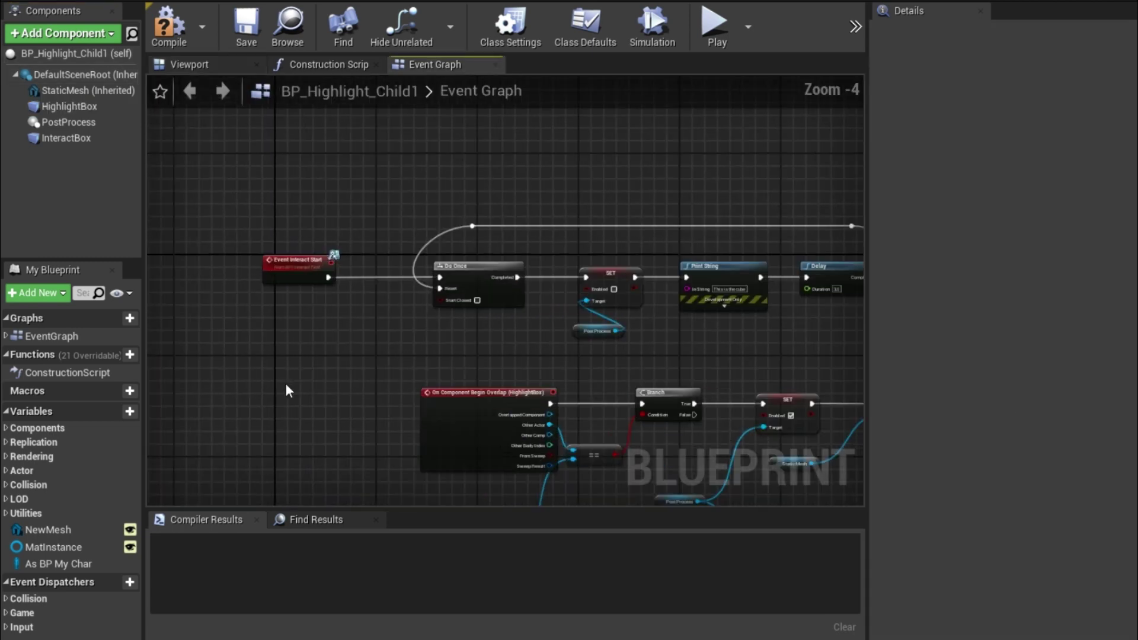
Implement the Interact Start event and place it beside the Do Once node
right_click_drag(292, 373, 373, 430)
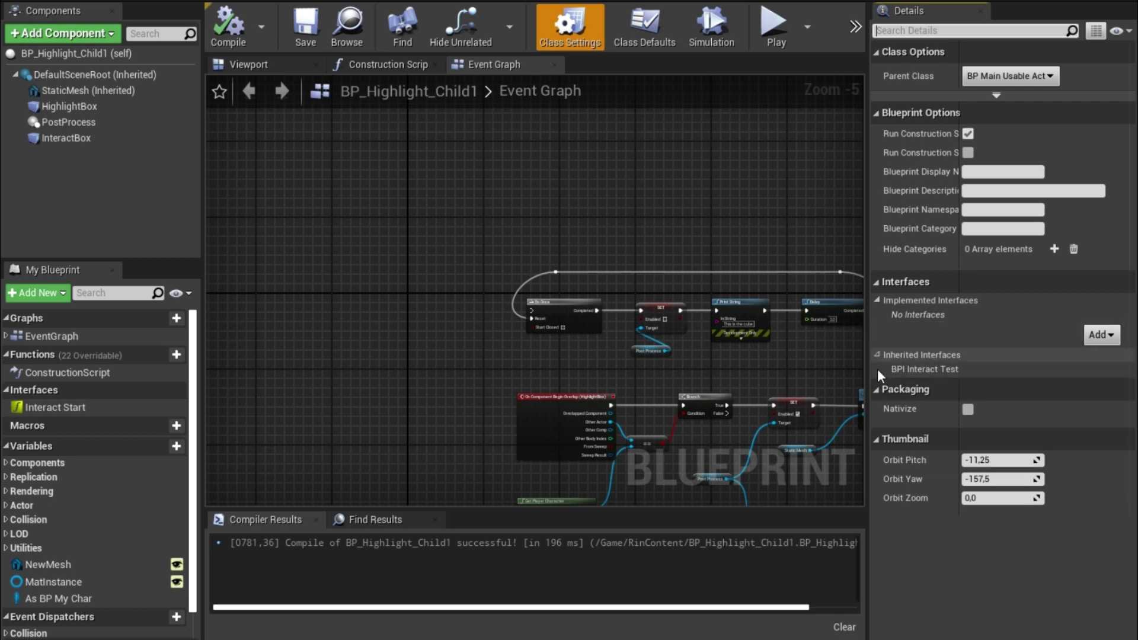
right_click(70, 405)
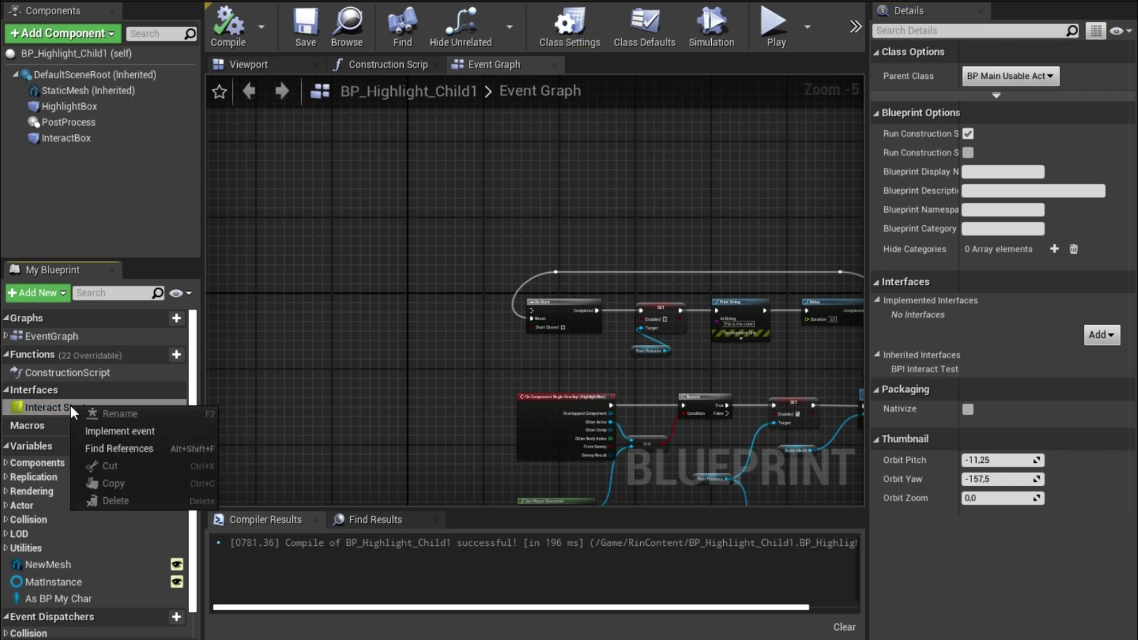
left_click(135, 430)
right_click_drag(417, 256, 457, 389)
scroll(458, 389, "down", 5)
right_click_drag(499, 338, 405, 220)
left_click_drag(436, 290, 406, 169)
right_click_drag(411, 261, 426, 424)
left_click_drag(416, 356, 434, 236)
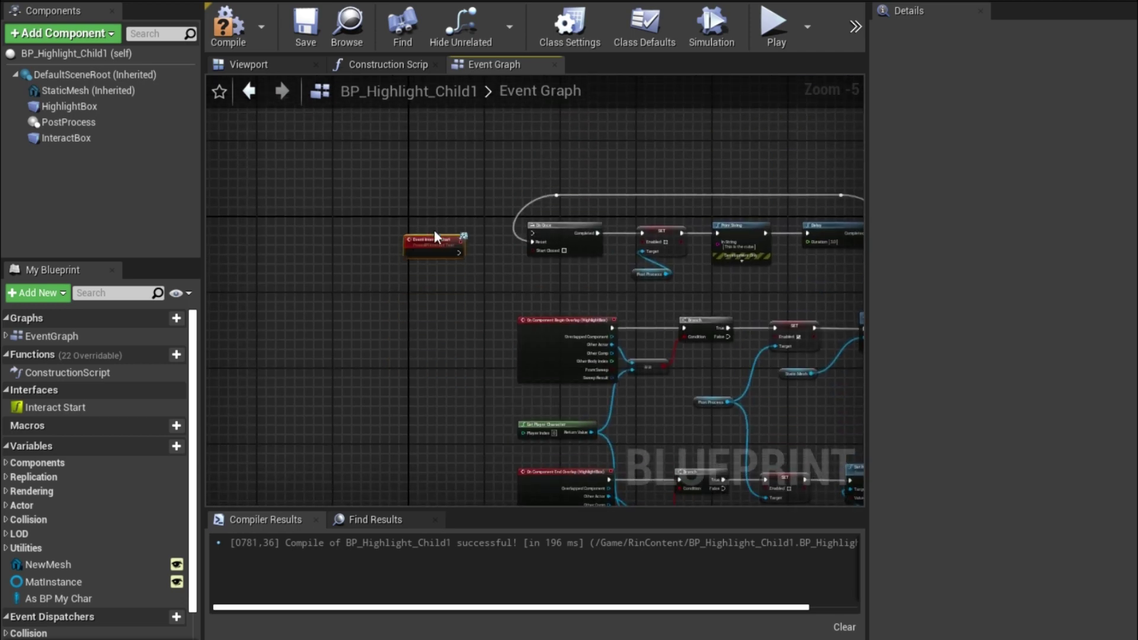
scroll(480, 297, "up", 3)
right_click_drag(625, 342, 489, 342)
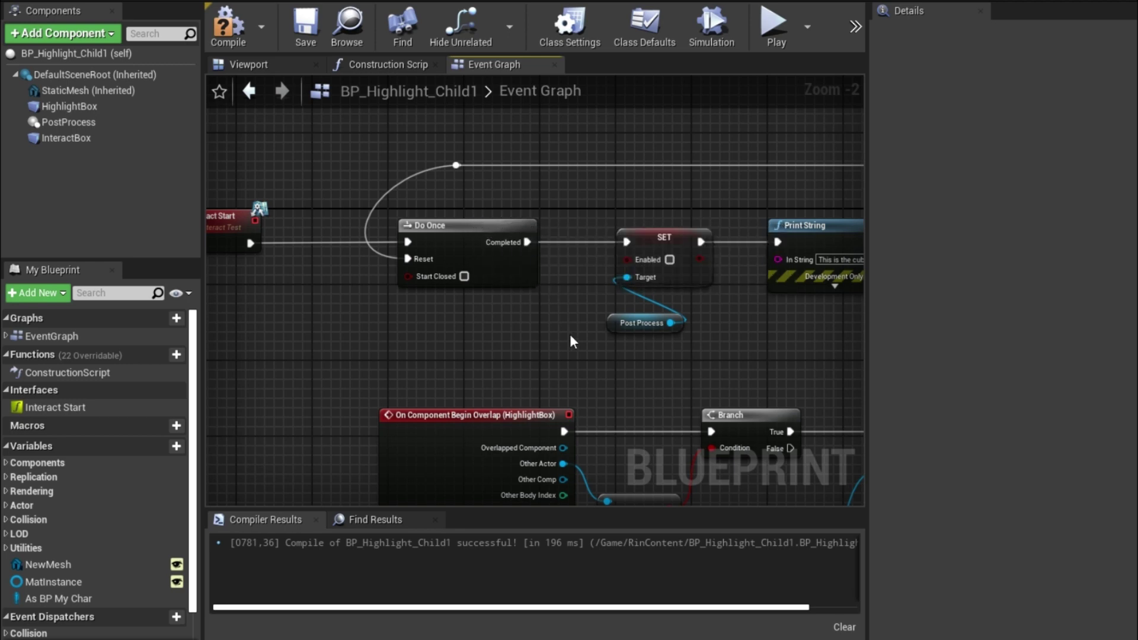
Follow the Do Once chain through the Delay node and select DestroyActor
right_click_drag(588, 351, 485, 344)
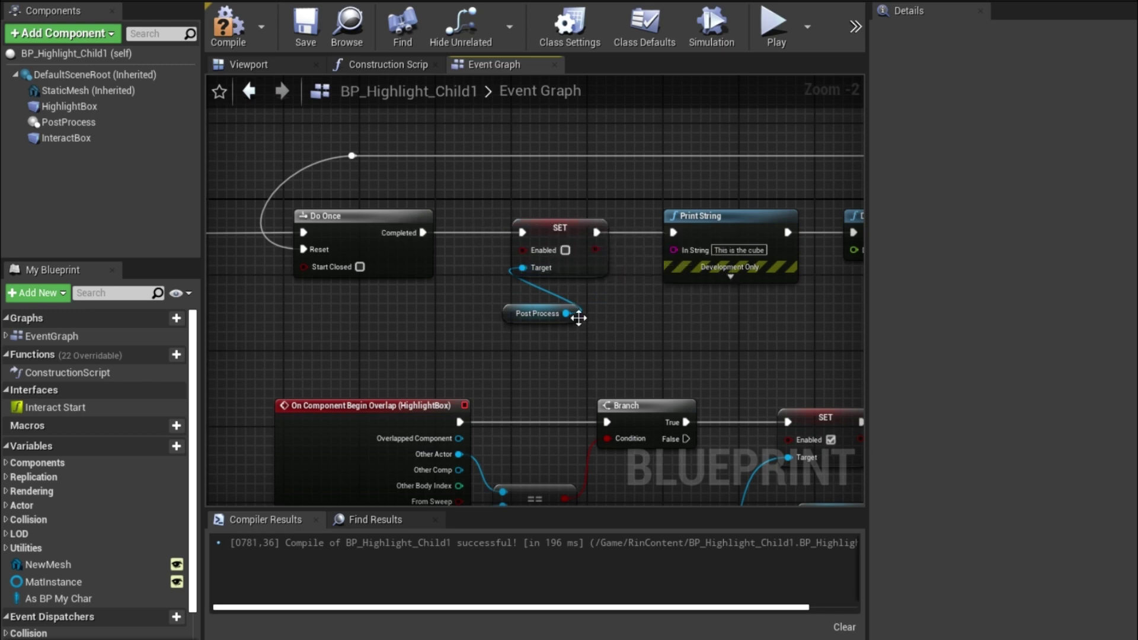
right_click_drag(744, 329, 588, 360)
scroll(693, 336, "down", 1)
scroll(586, 353, "up", 1)
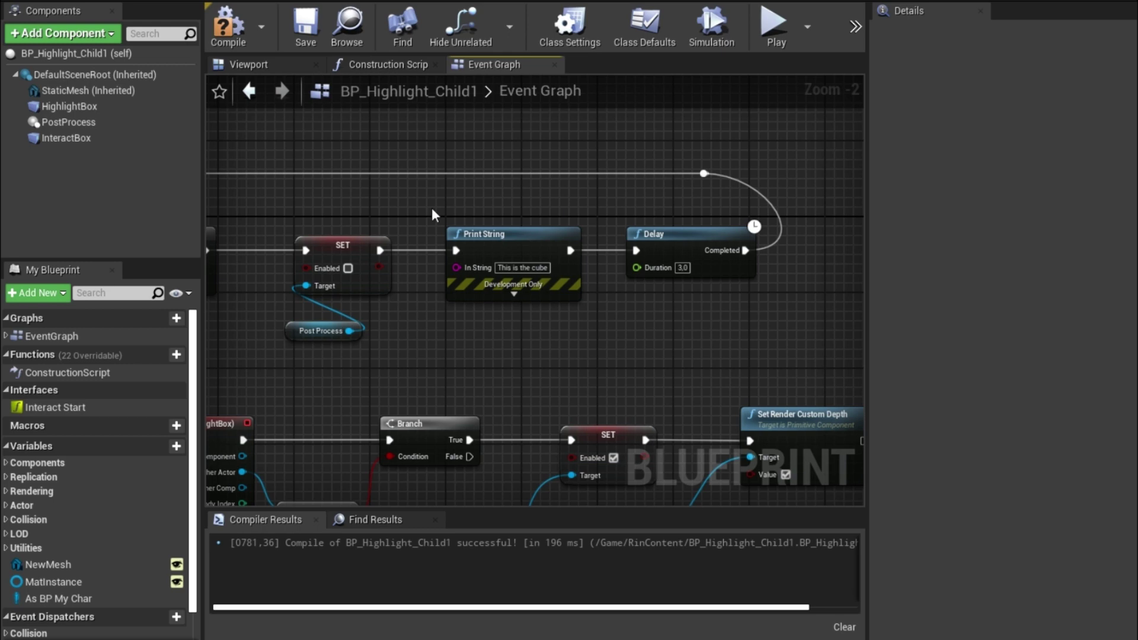
right_click_drag(332, 205, 358, 255)
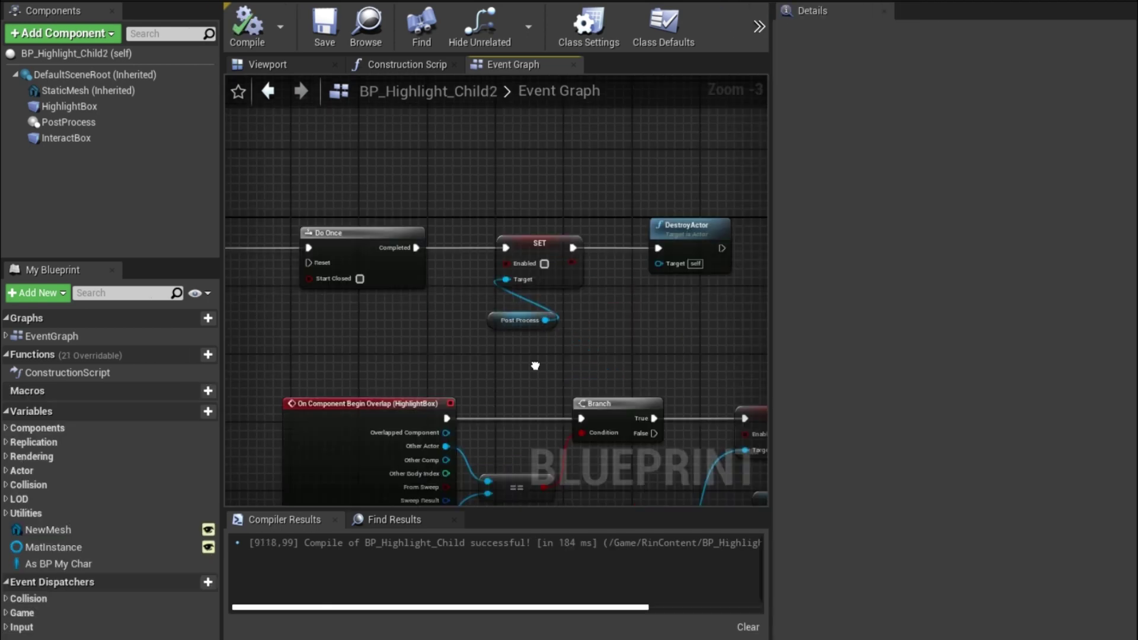
right_click_drag(535, 366, 523, 357)
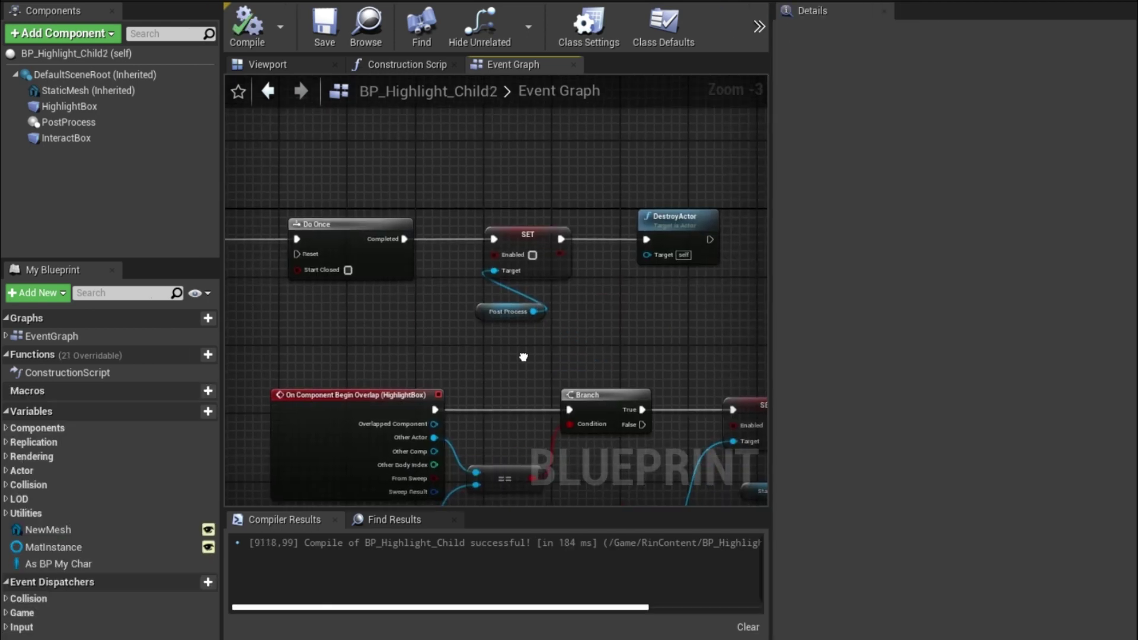
left_click(681, 217)
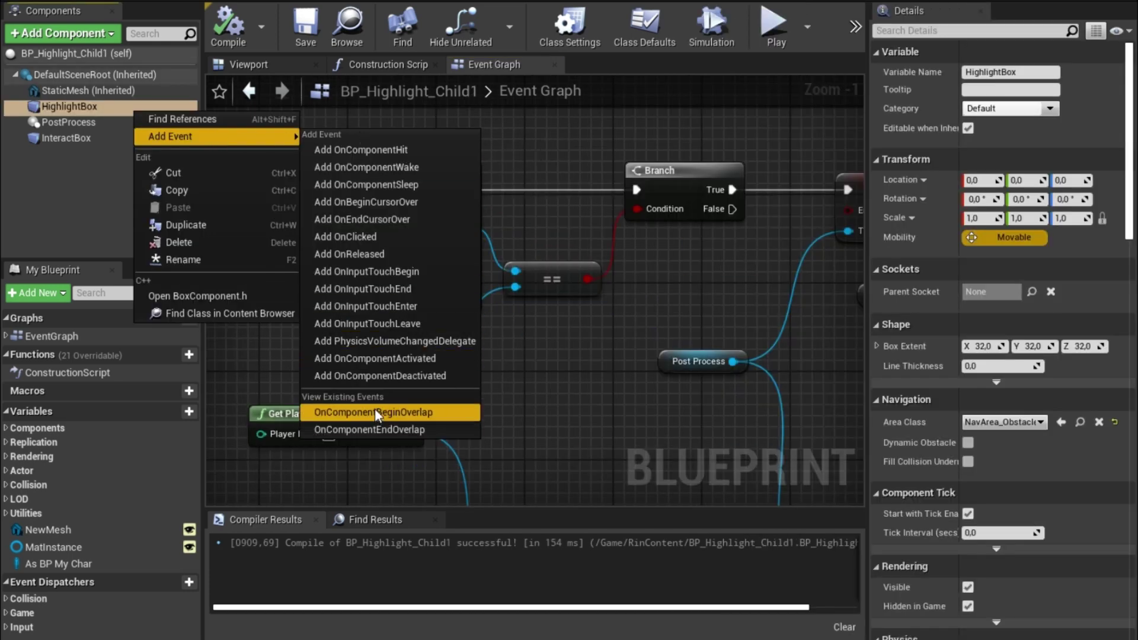
Jump to HighlightBox's existing OnComponentBeginOverlap event in the Event Graph
left_click(453, 416)
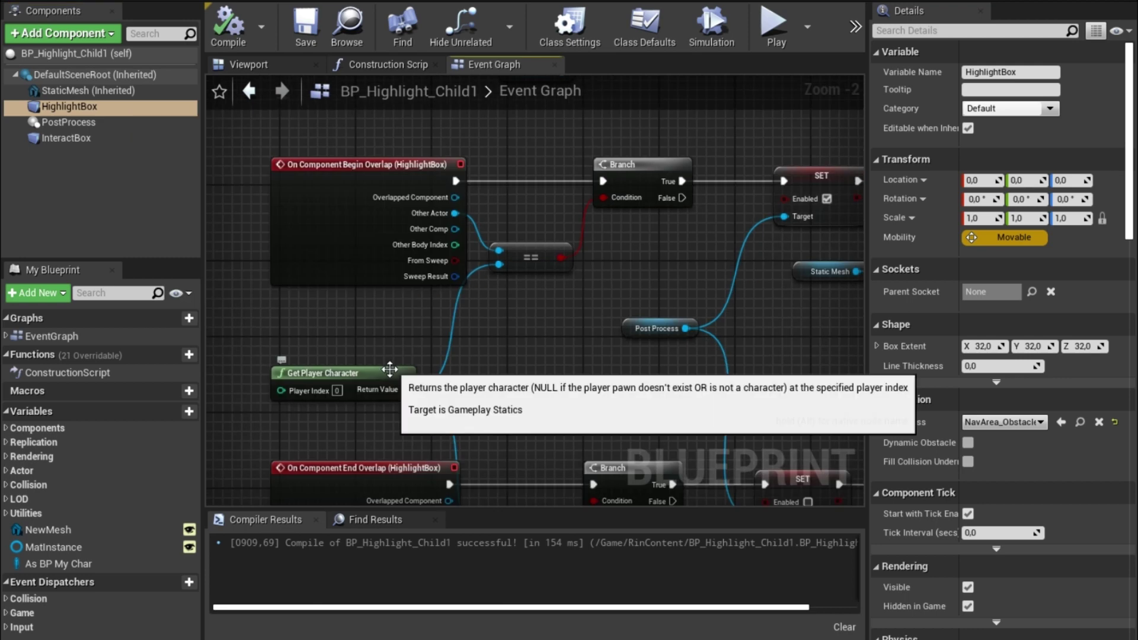
left_click(396, 373)
mouse_move(489, 375)
right_mouse_down()
mouse_move(445, 380)
mouse_move(455, 392)
right_mouse_up()
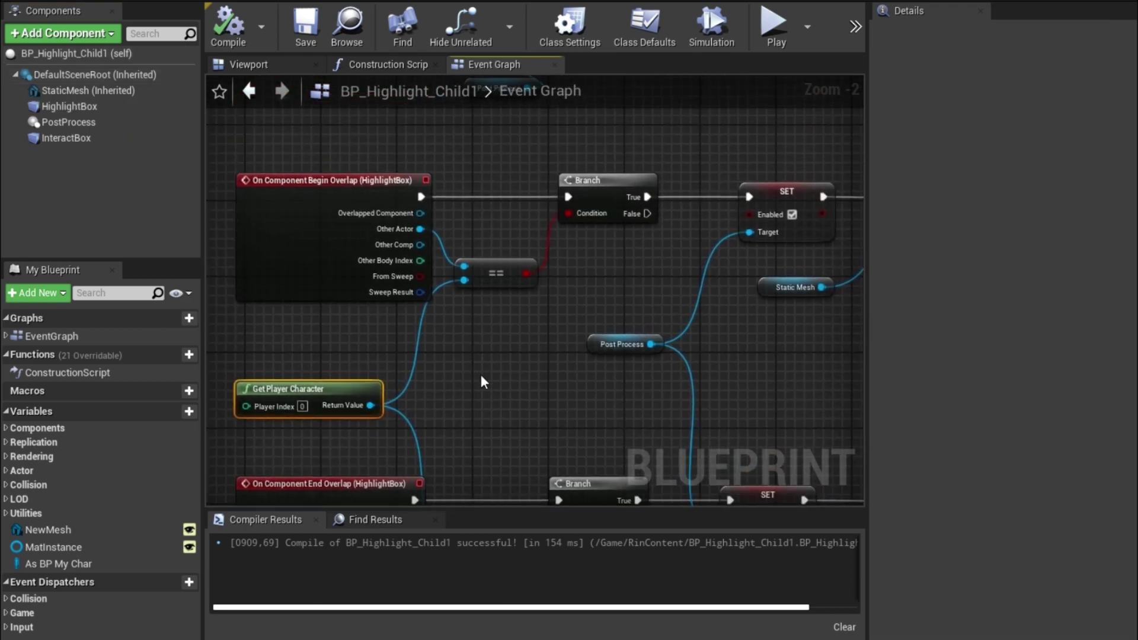
Inspect the overlap logic's Branch, Post Process, Static Mesh, SET and Set Render Custom Depth nodes
left_click(616, 181)
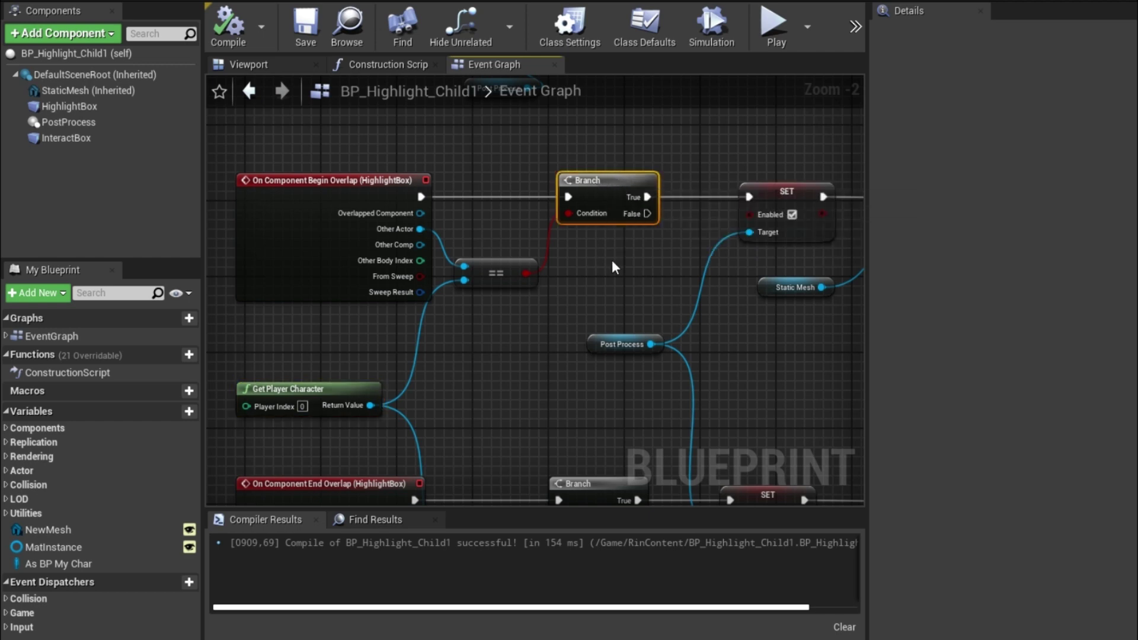
right_click_drag(619, 266, 375, 297)
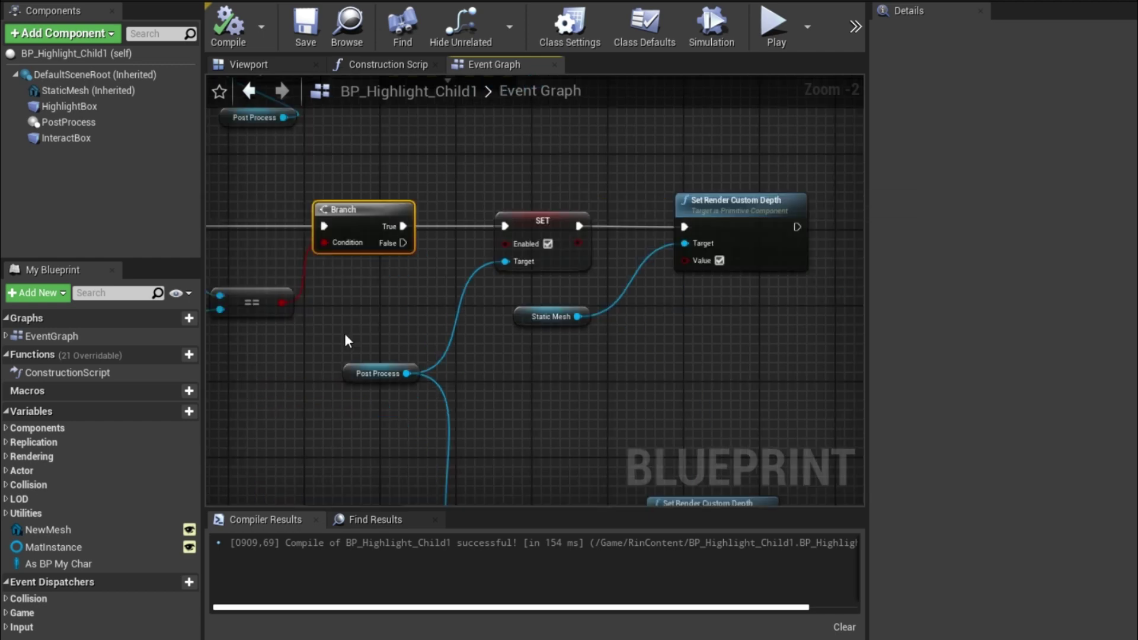
left_click(349, 373)
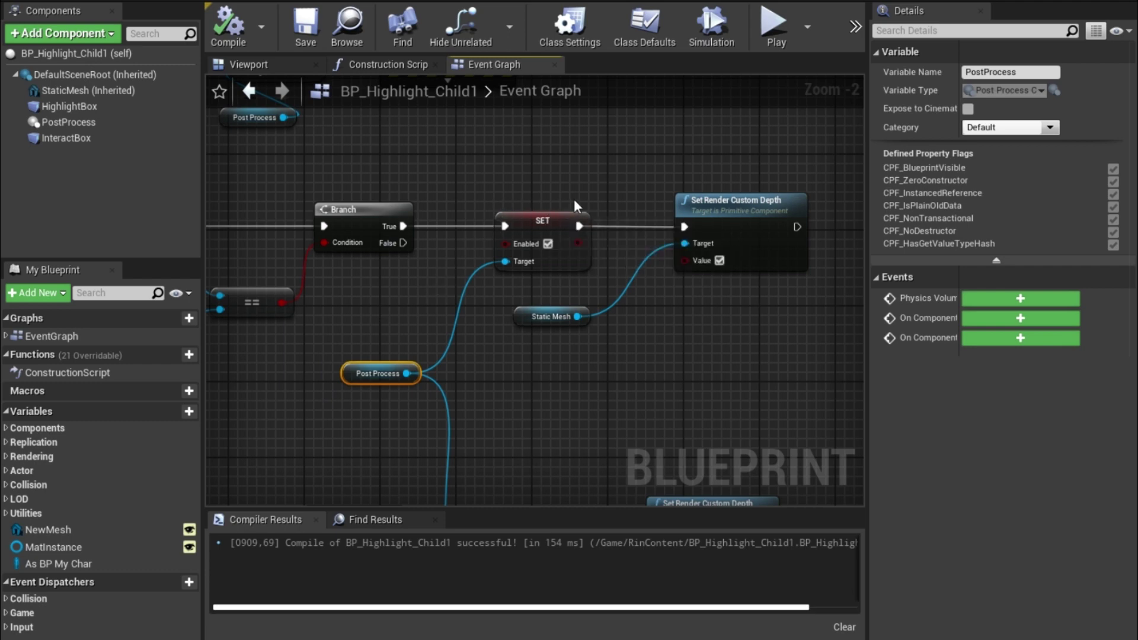
left_click(522, 316)
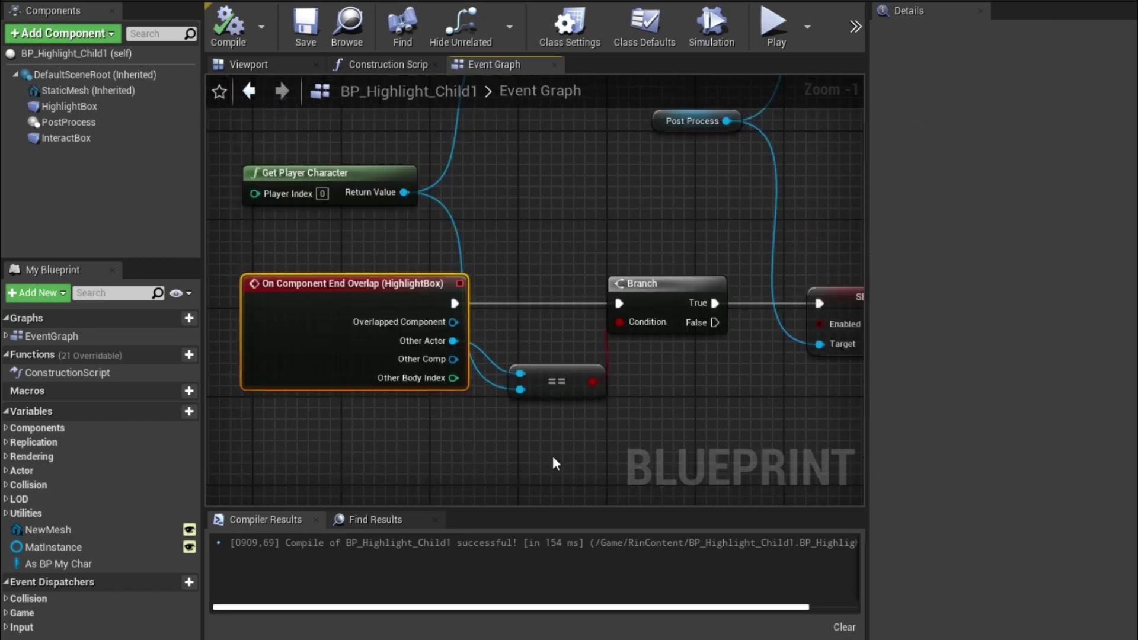
left_click(372, 175)
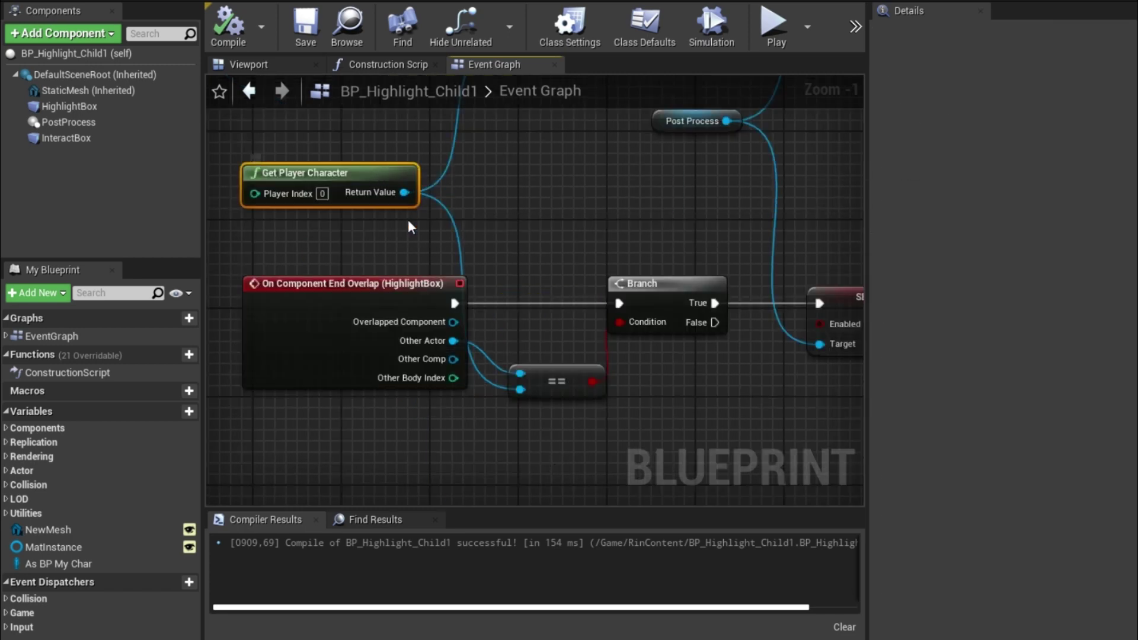
right_click_drag(703, 397, 386, 423)
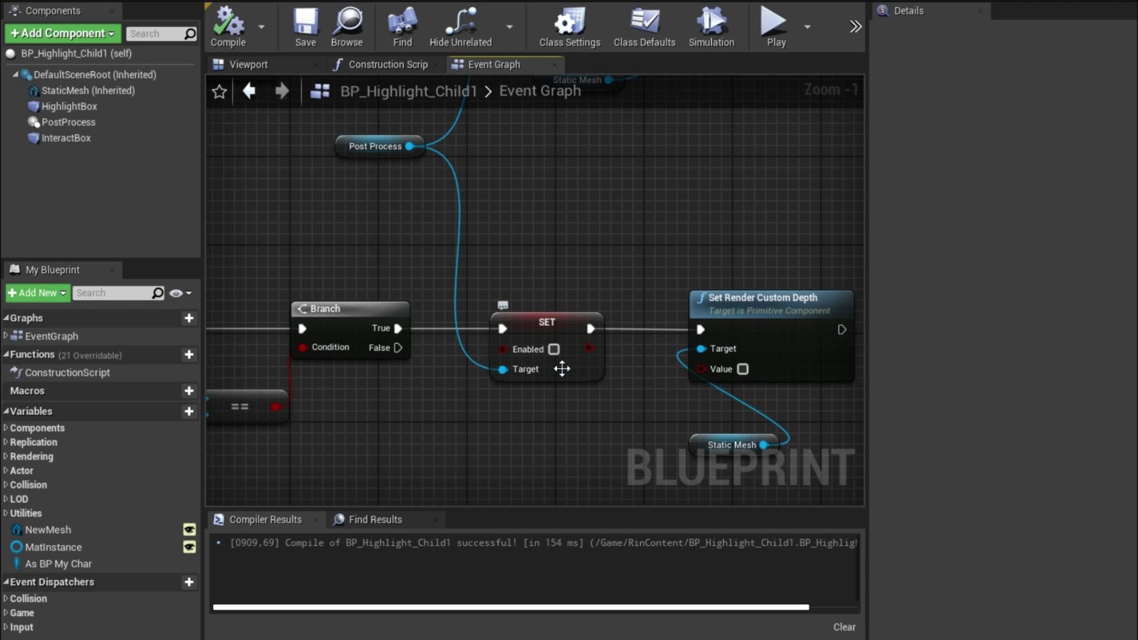
right_click_drag(582, 403, 473, 394)
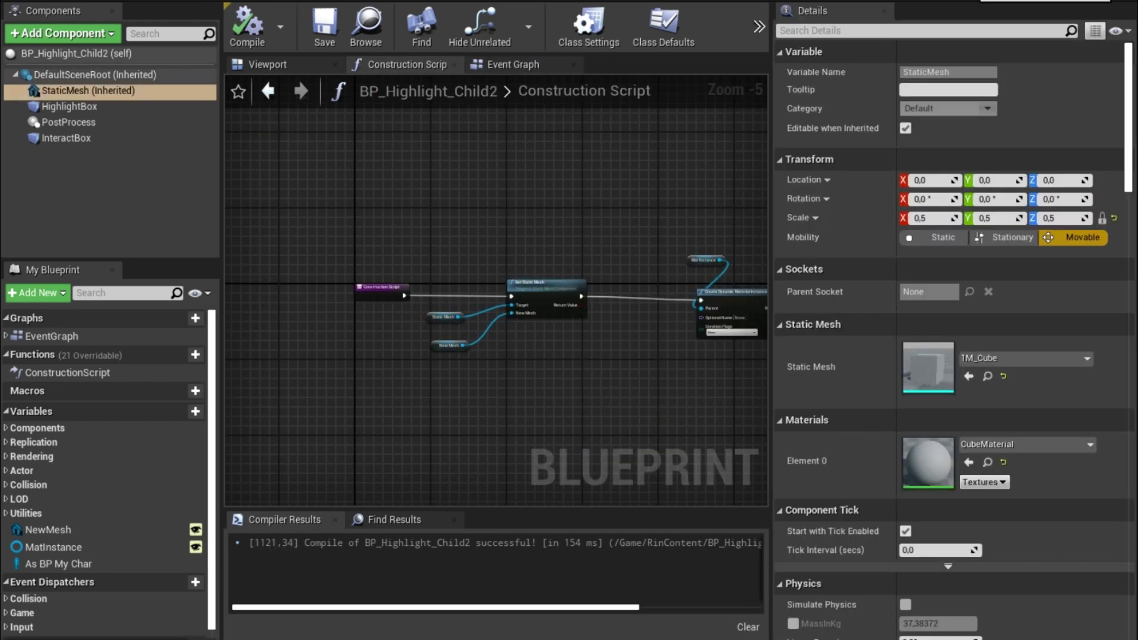
Zoom out on BP_Highlight_Child1's Construction Script to see the Set Static Mesh setup
scroll(633, 379, "down", 3)
right_click_drag(633, 379, 441, 369)
scroll(456, 372, "down", 2)
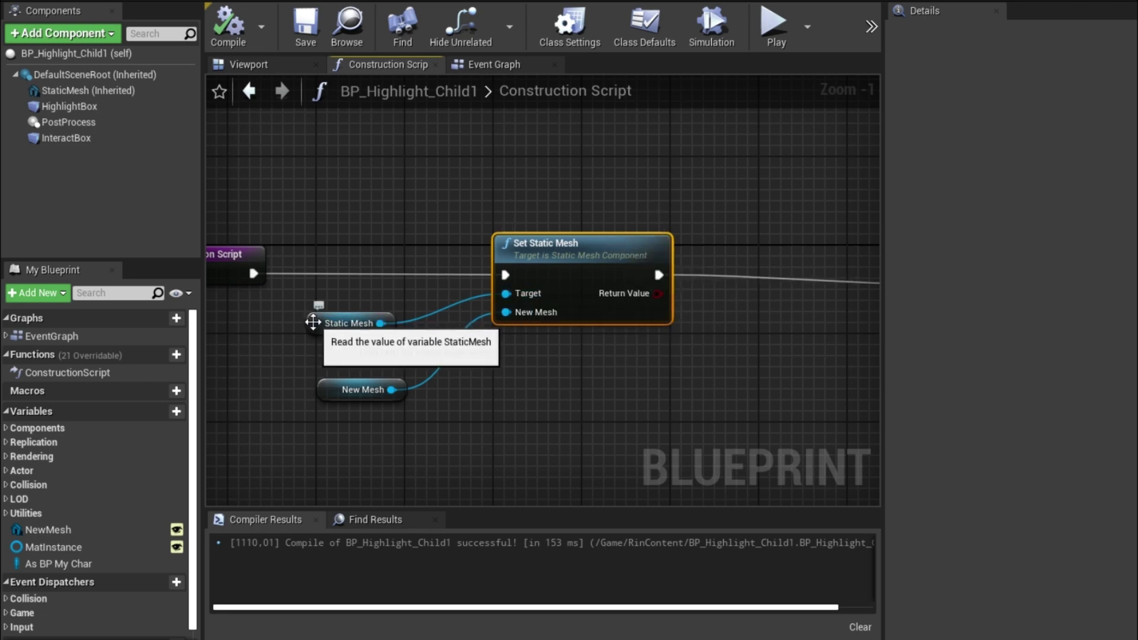
Make NewMesh a Static Mesh object reference defaulting to 1M_Cube, then place BP_Highlight_Child1 in the level
left_click(322, 393)
right_click_drag(373, 443, 397, 336)
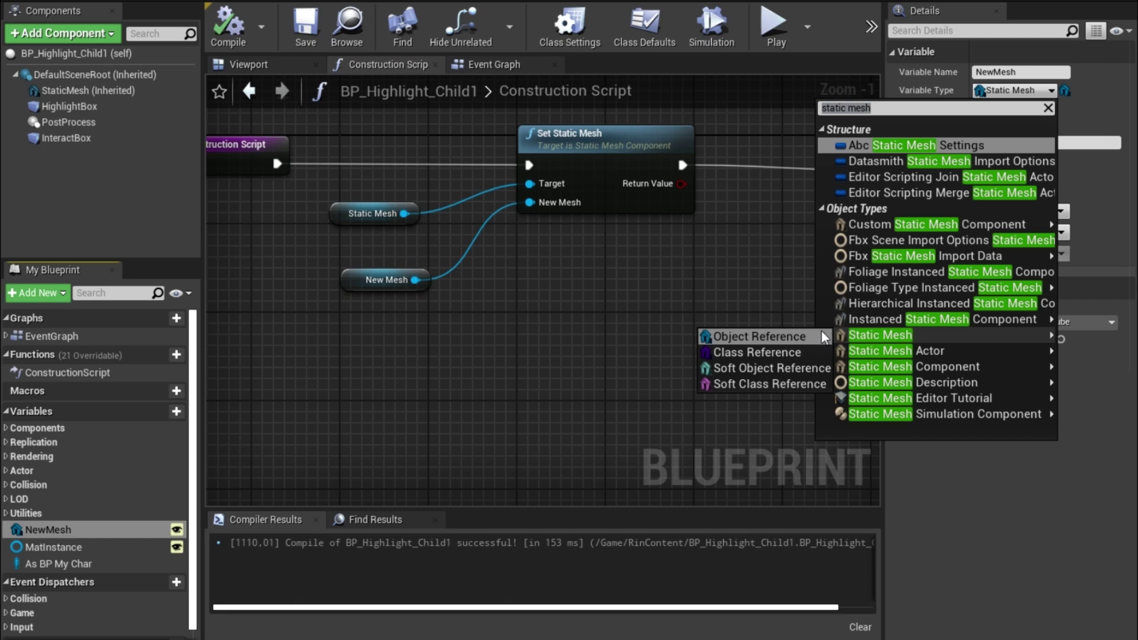
left_click(827, 335)
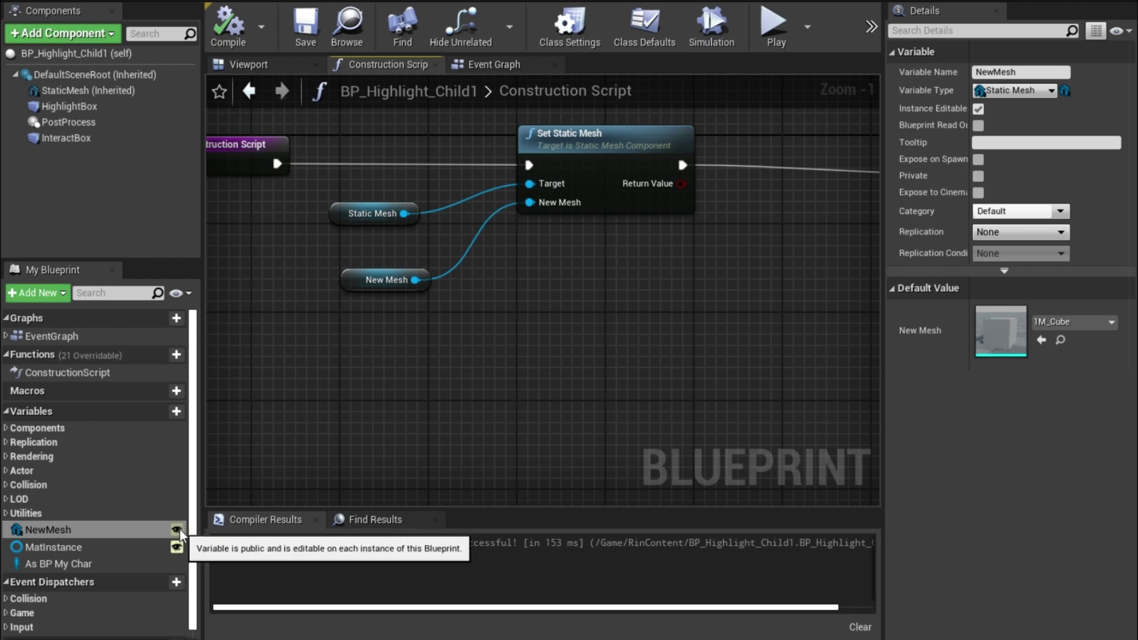
left_click(184, 531)
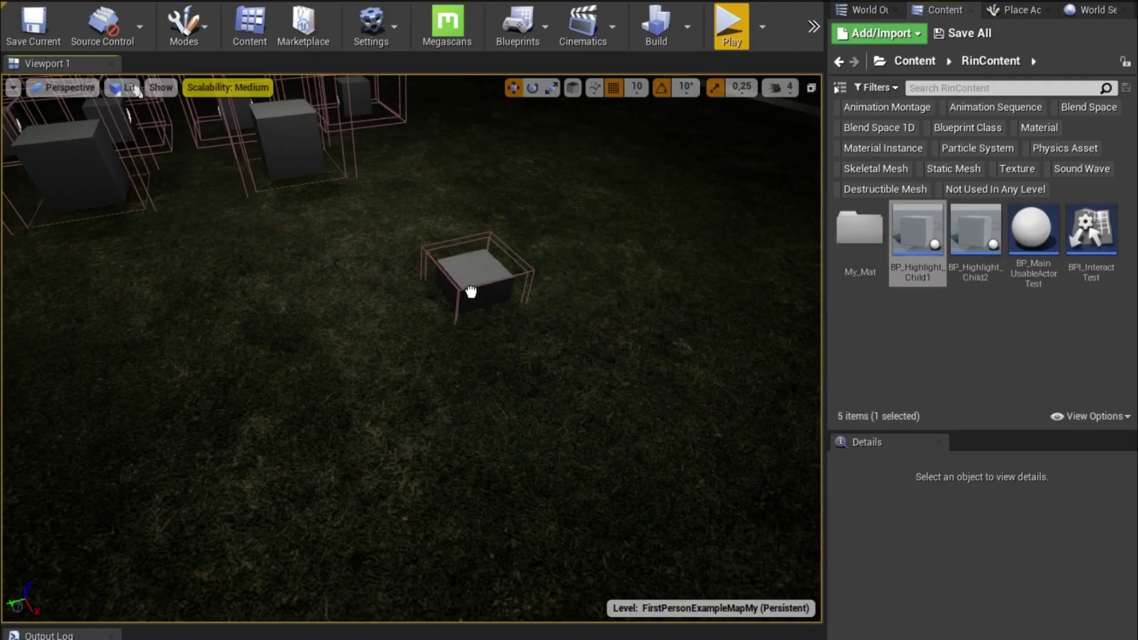
left_click_drag(918, 237, 470, 291)
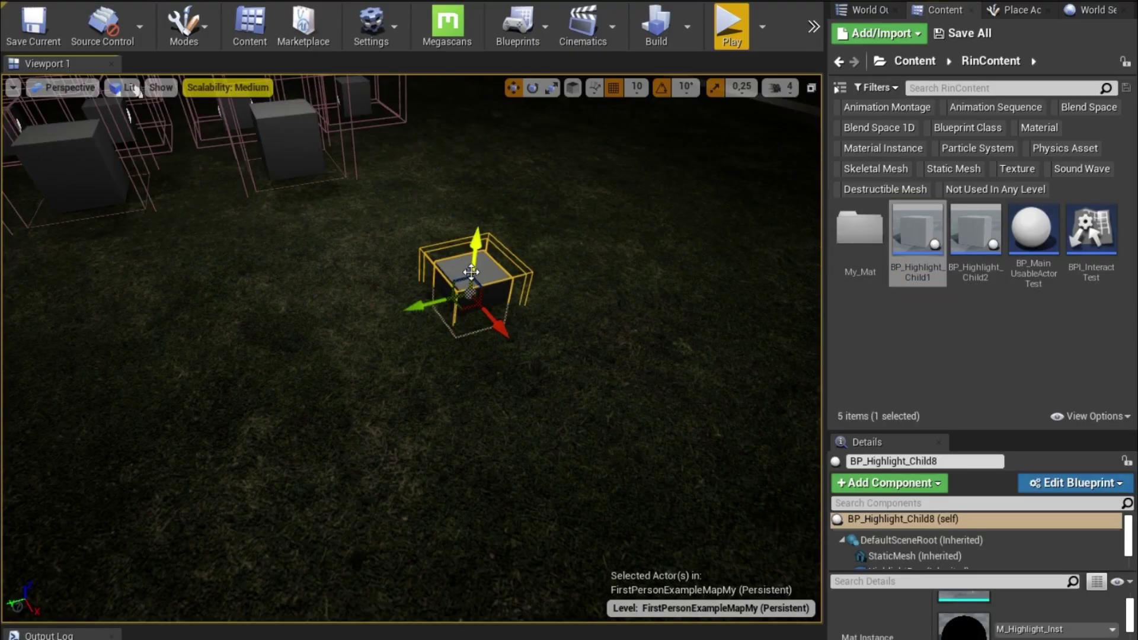
Change the placed actor's New Mesh to SM_Barrel_1 and frame the resulting barrel
right_click_drag(477, 227, 477, 154)
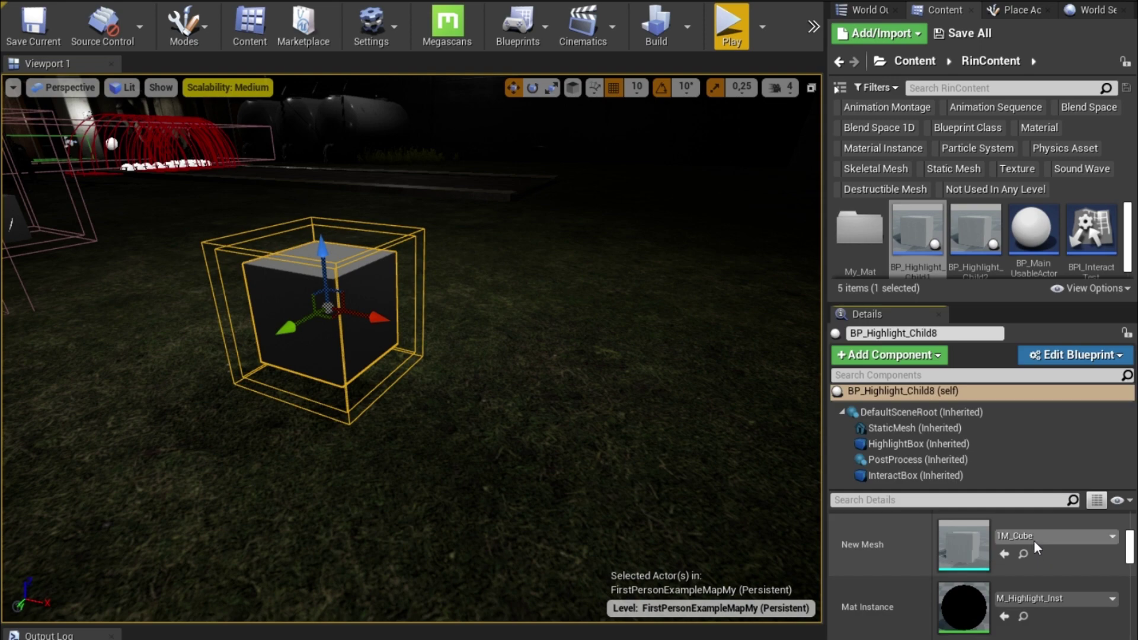
left_click(1047, 538)
type("barrel")
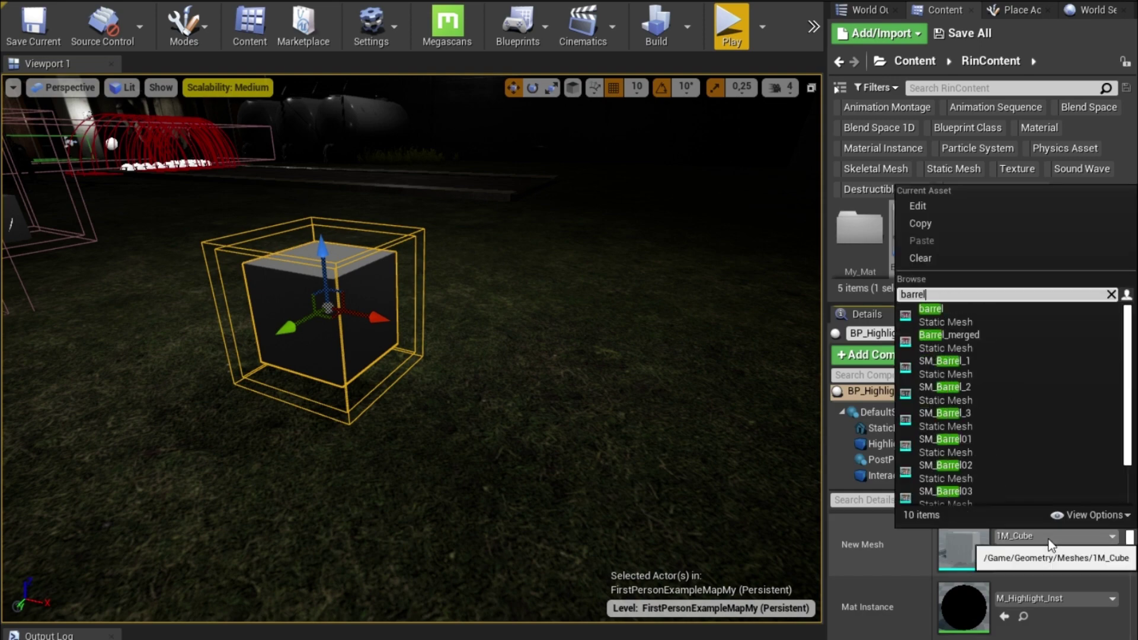
left_click(992, 369)
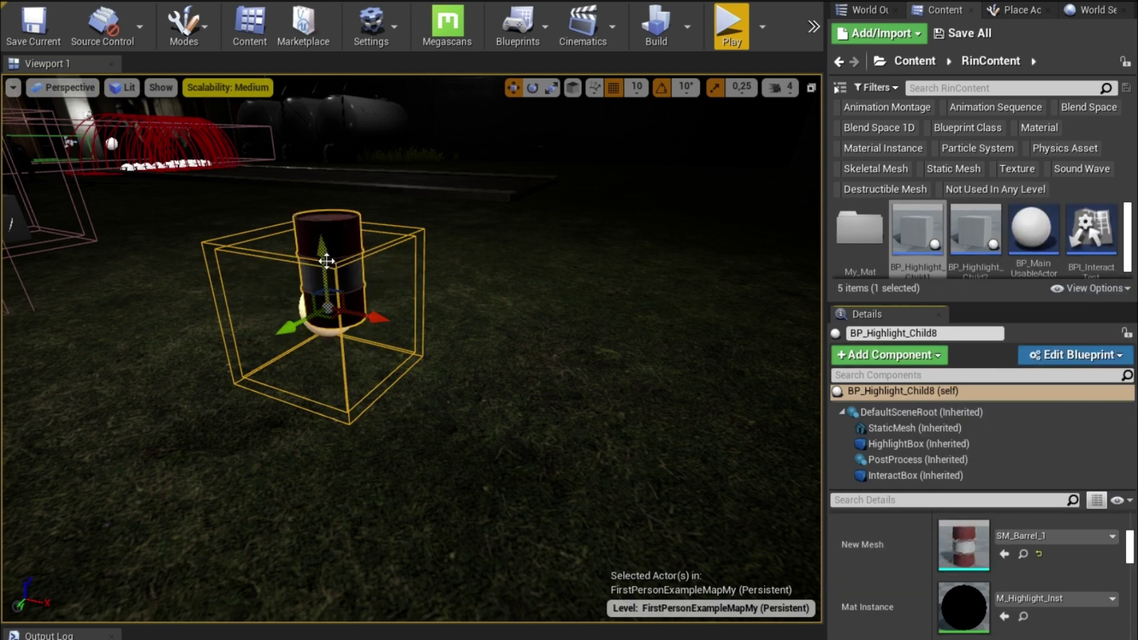
key("f")
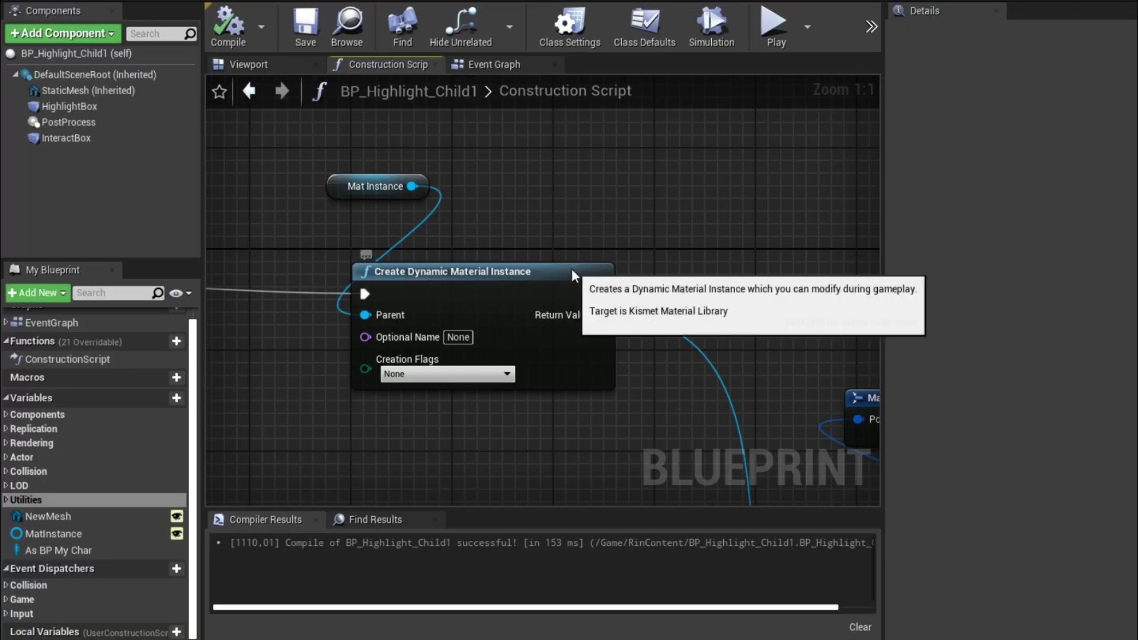
left_click(558, 270)
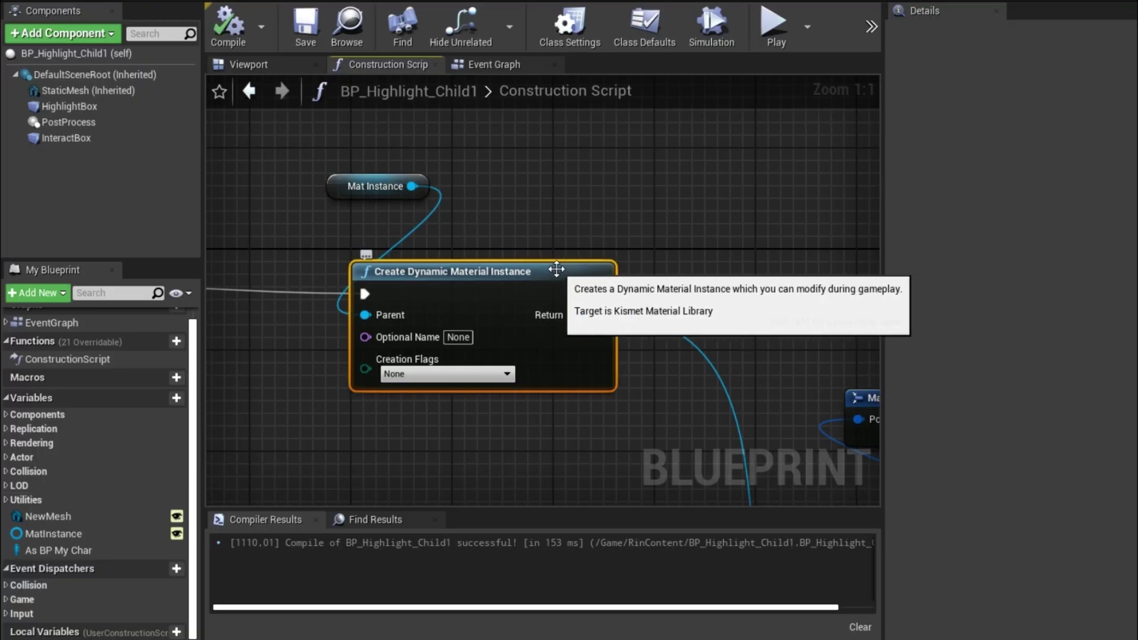
Check Mat Instance stays a Material Instance and inspect the Make WeightedBlendable, Make Array and WeightedBlendables nodes
left_click(331, 187)
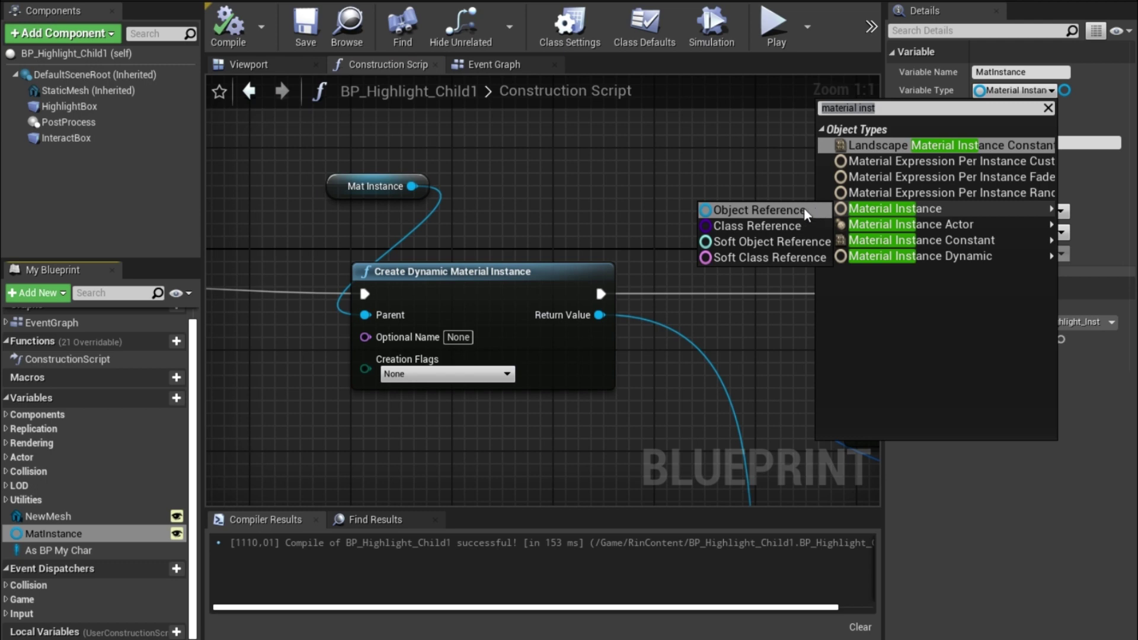
left_click(813, 209)
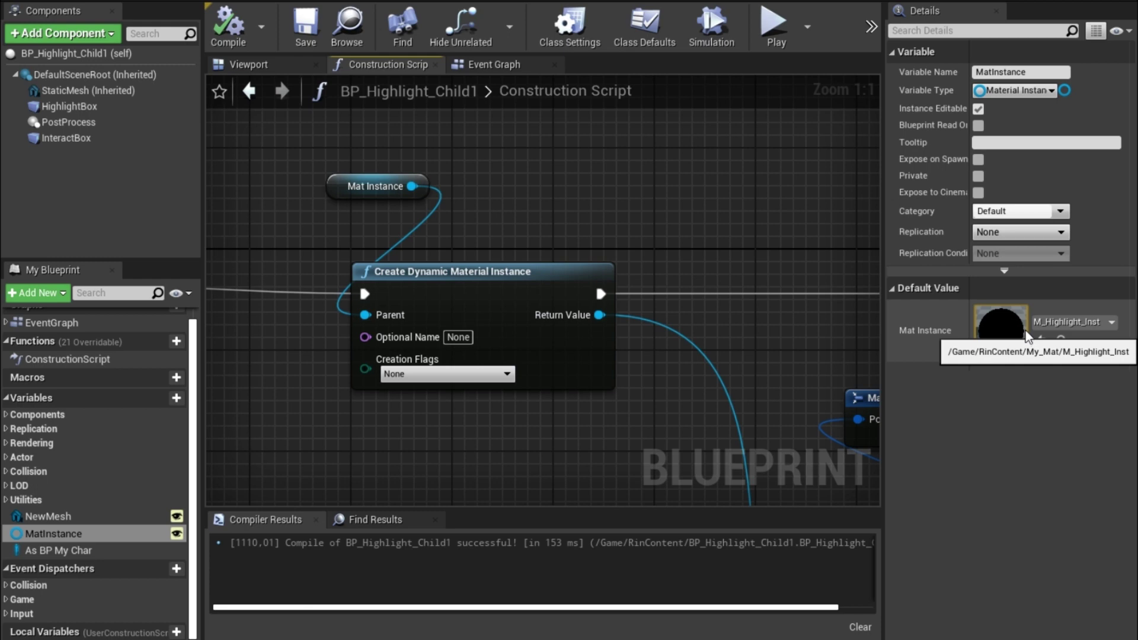
scroll(474, 207, "down", 1)
mouse_move(468, 204)
left_mouse_down()
mouse_move(535, 509)
mouse_move(584, 302)
left_mouse_up()
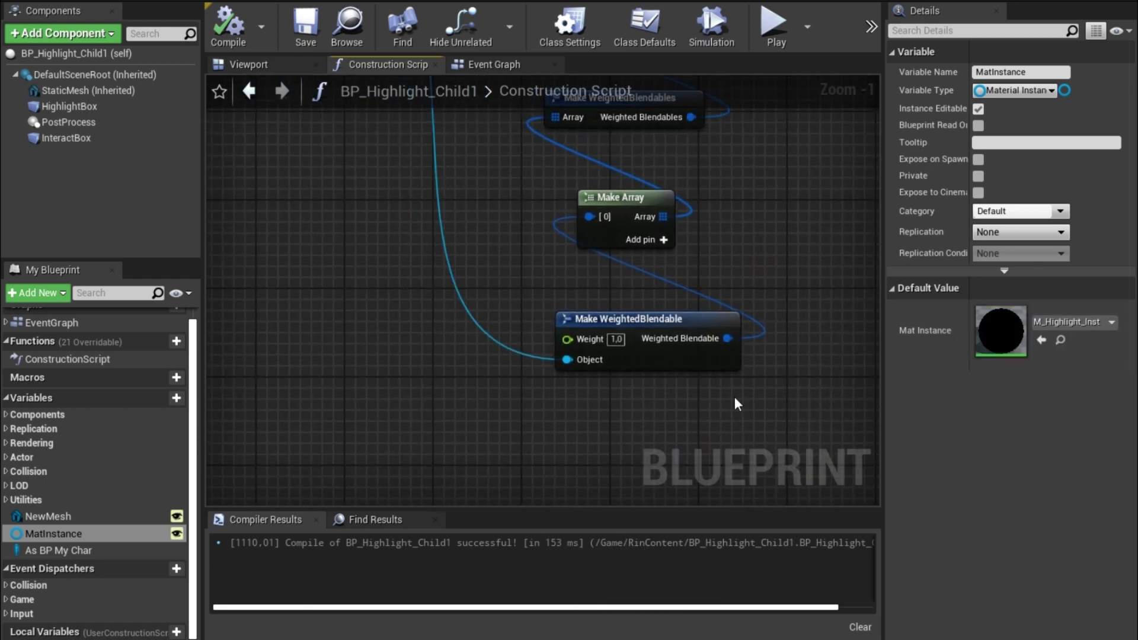
left_click(713, 317)
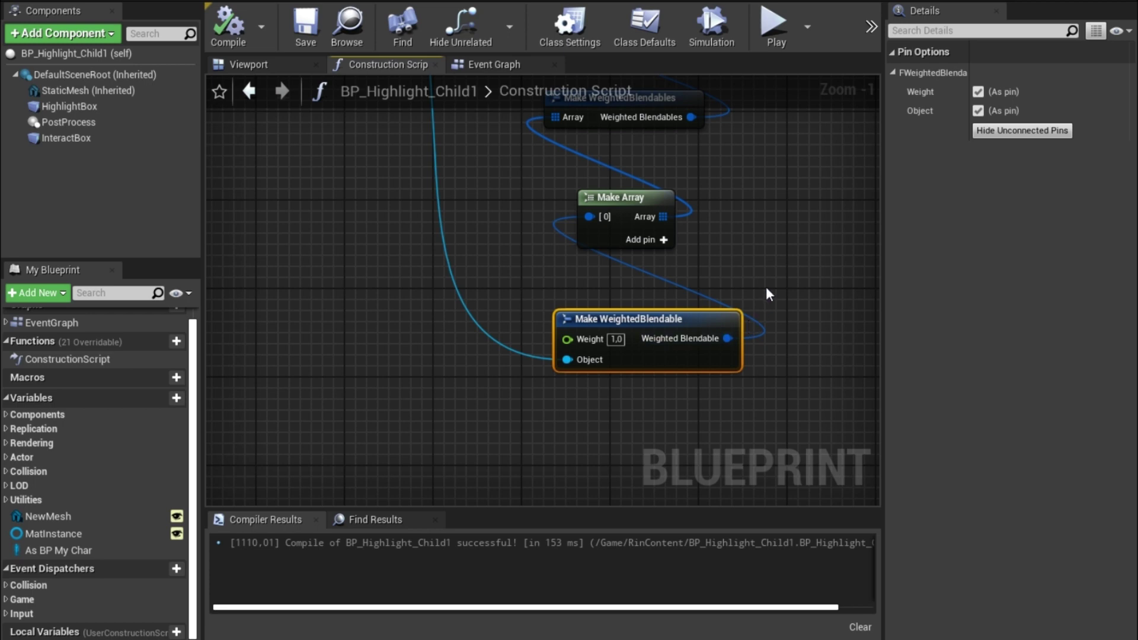
right_click_drag(733, 238, 748, 322)
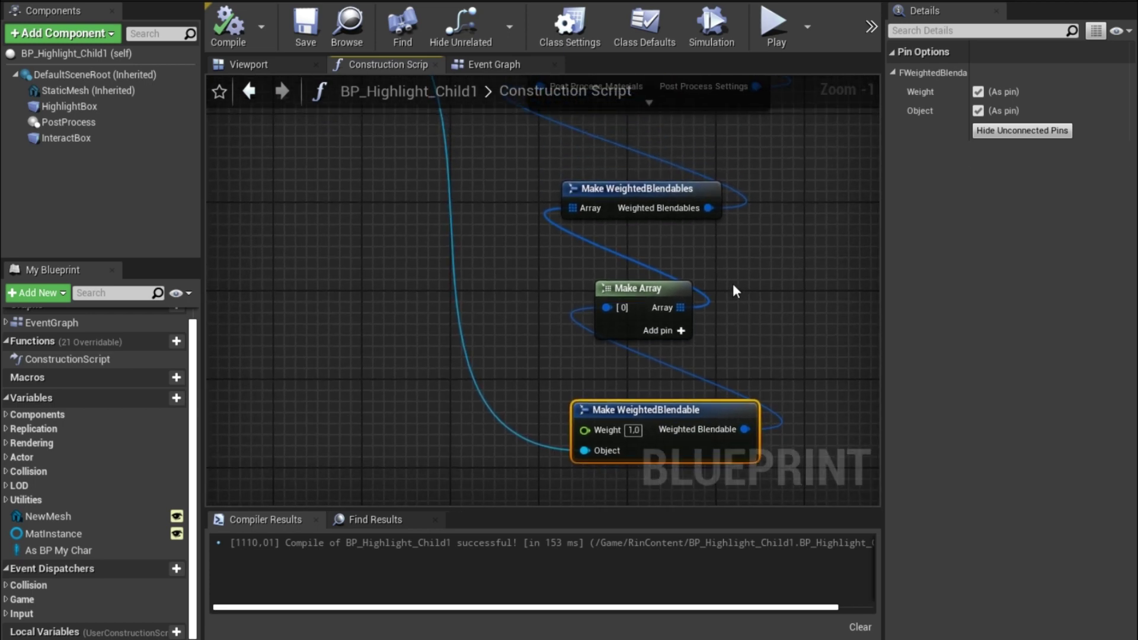
left_click(666, 288)
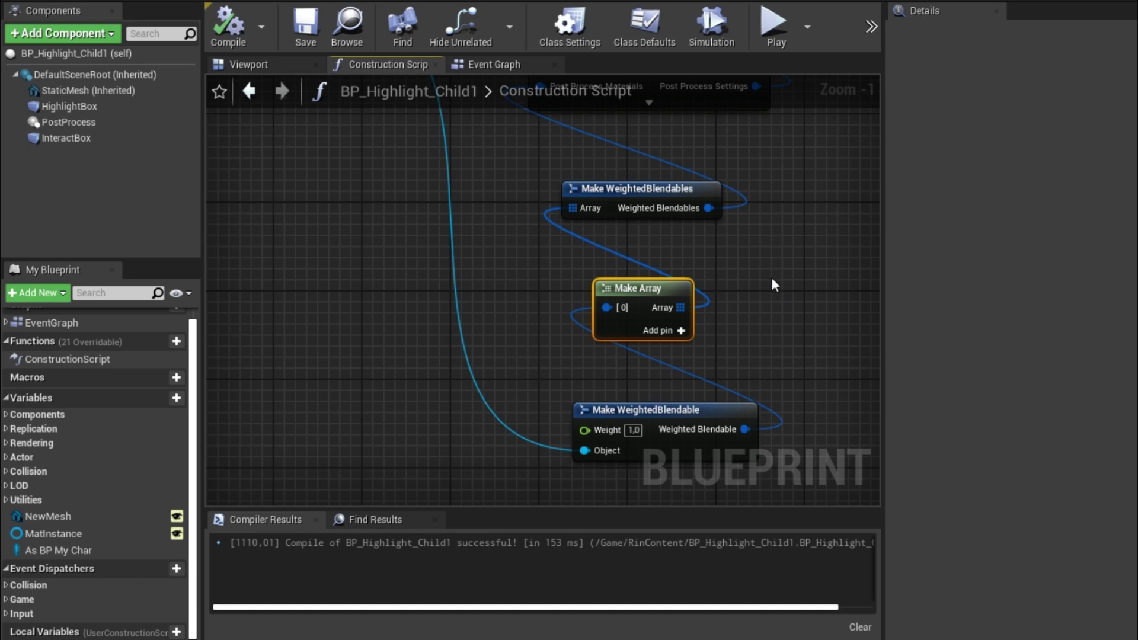
right_click_drag(771, 274, 627, 265)
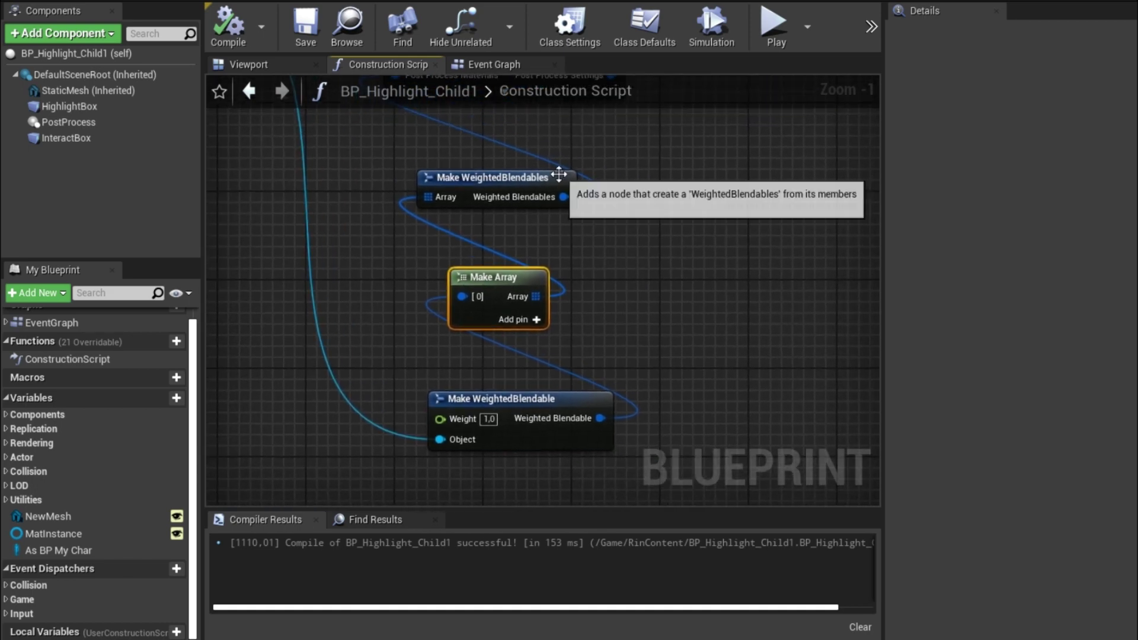
left_click(561, 181)
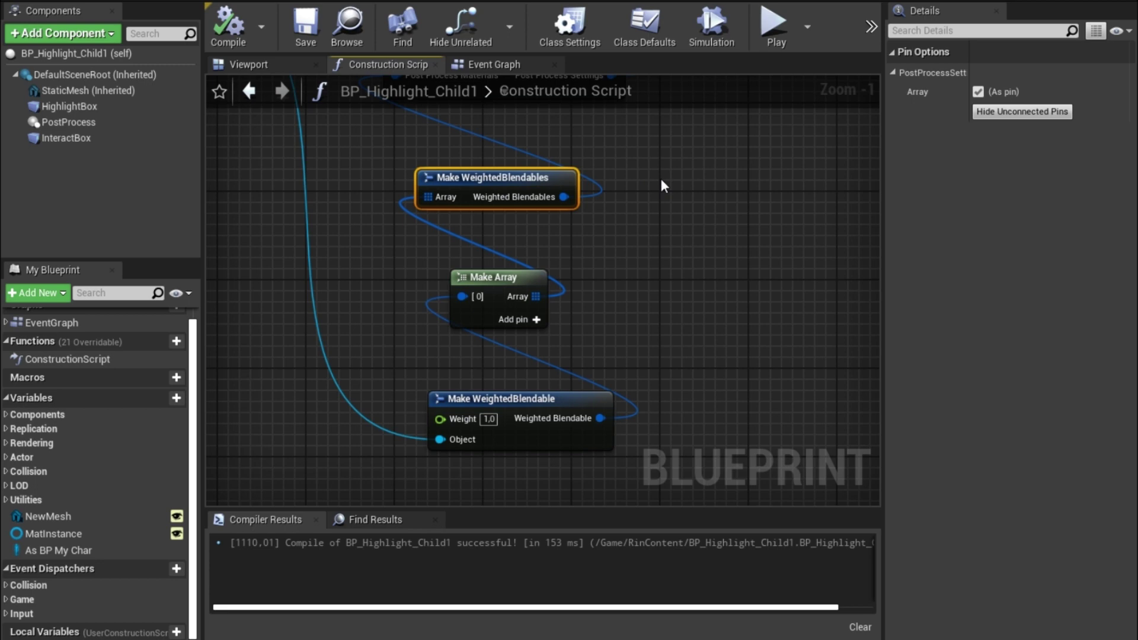
Inspect the Make PostProcessSettings node's pin options, filtering them by 'mat'
mouse_move(660, 176)
right_mouse_down()
mouse_move(673, 202)
mouse_move(688, 352)
right_mouse_up()
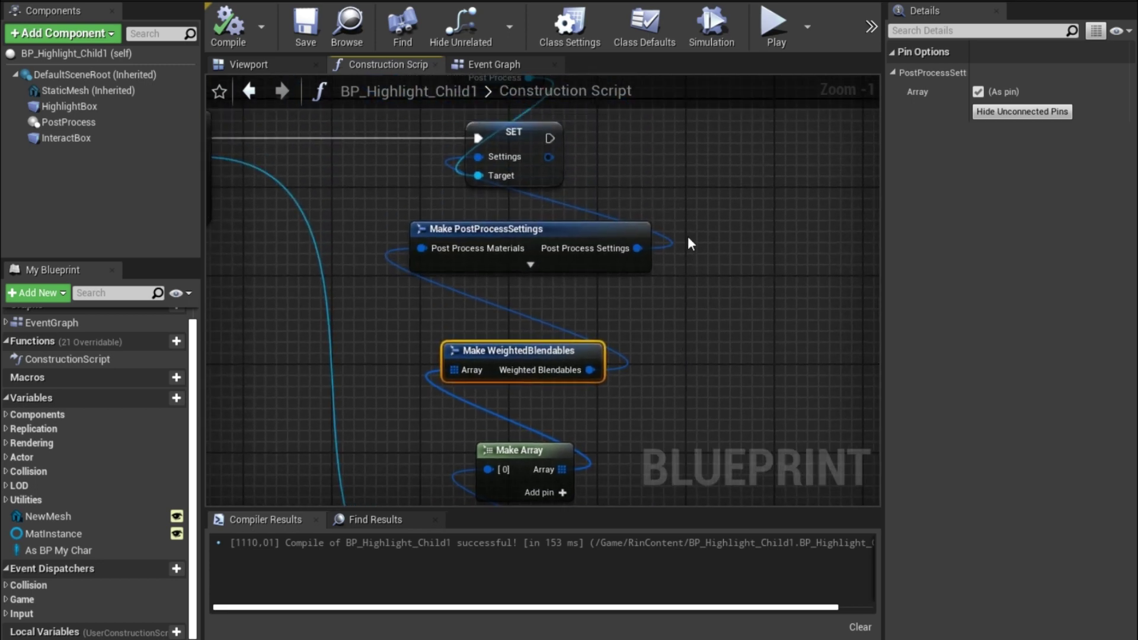
left_click(630, 223)
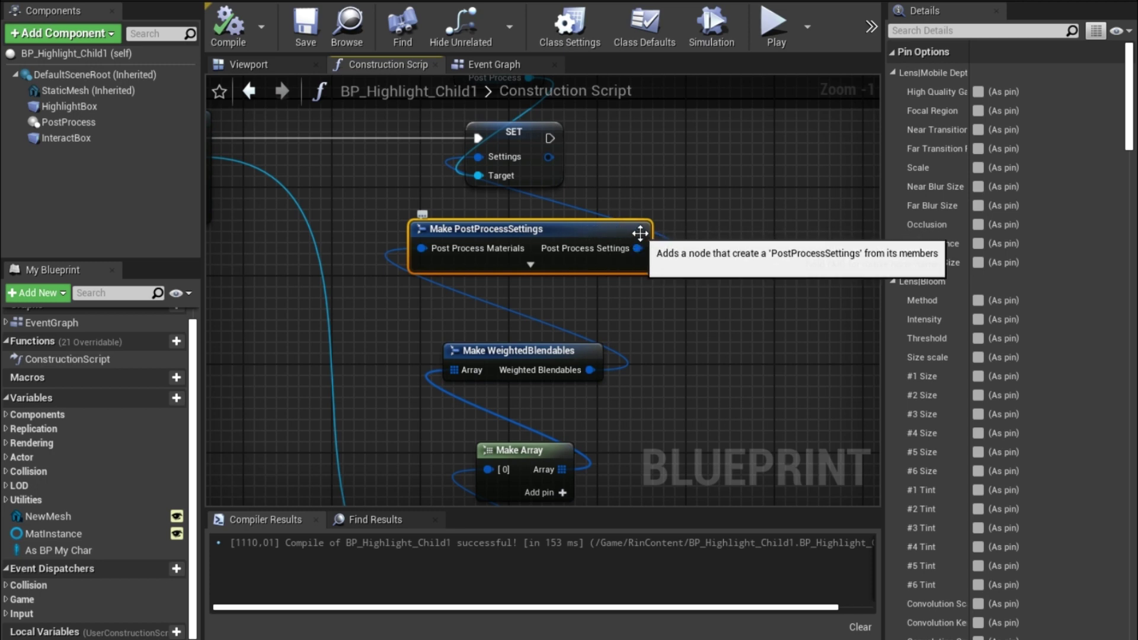
left_click(923, 30)
type("mat")
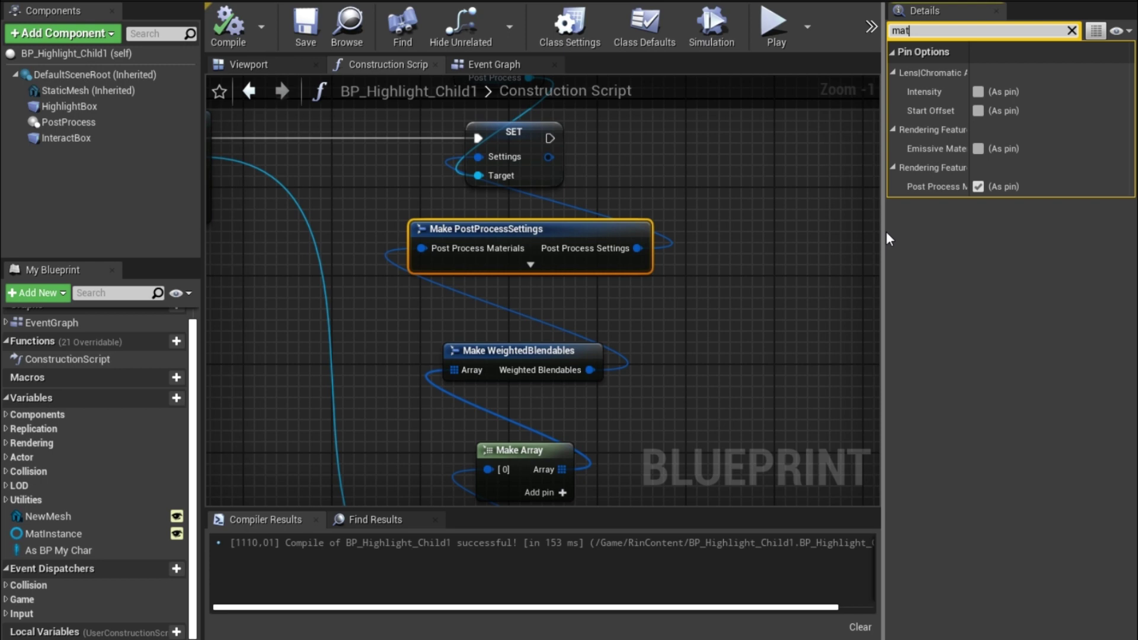
left_click_drag(882, 234, 763, 244)
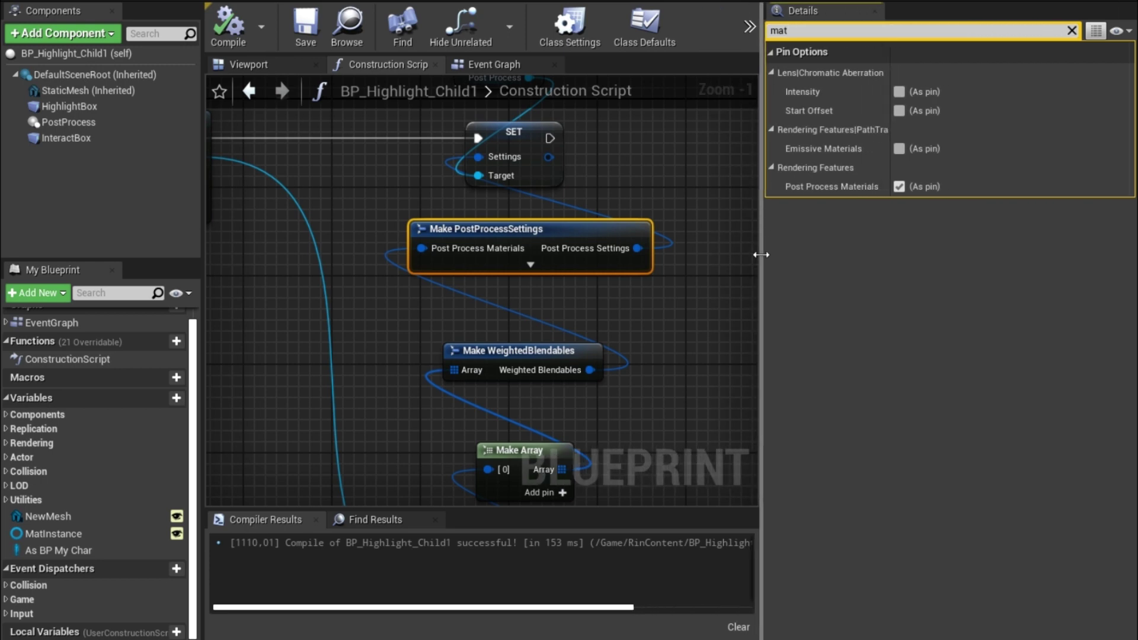
Add a Set Settings node from Post Process, delete it again, and select the left barrel
left_click_drag(597, 191, 704, 244)
type("setti")
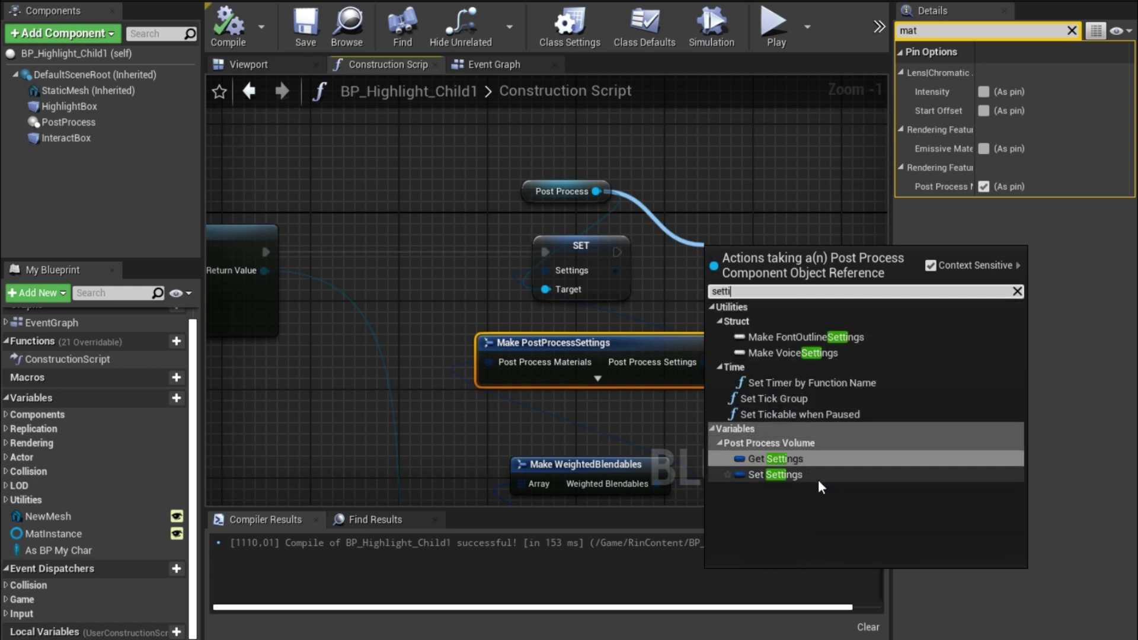
left_click(819, 476)
left_click_drag(758, 256, 748, 188)
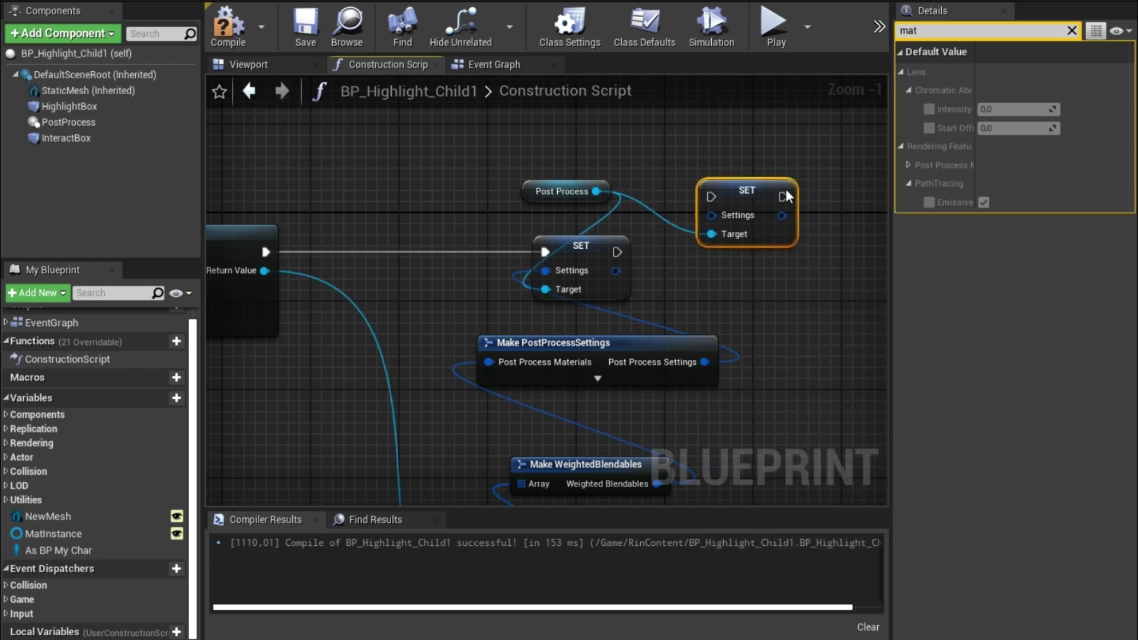
key("Delete")
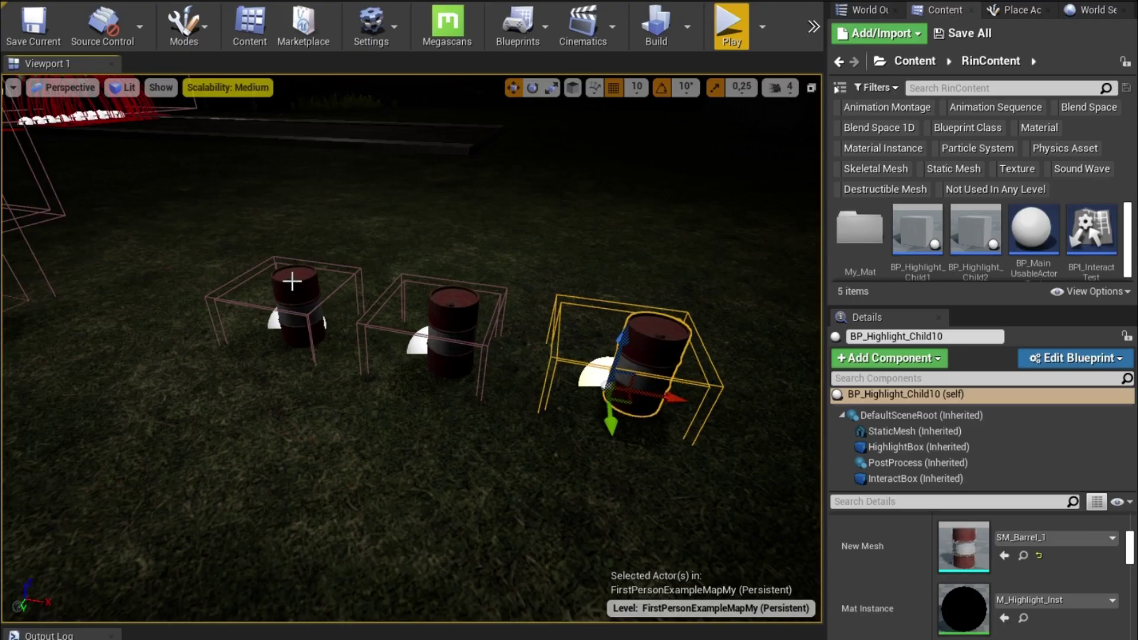
left_click(291, 281)
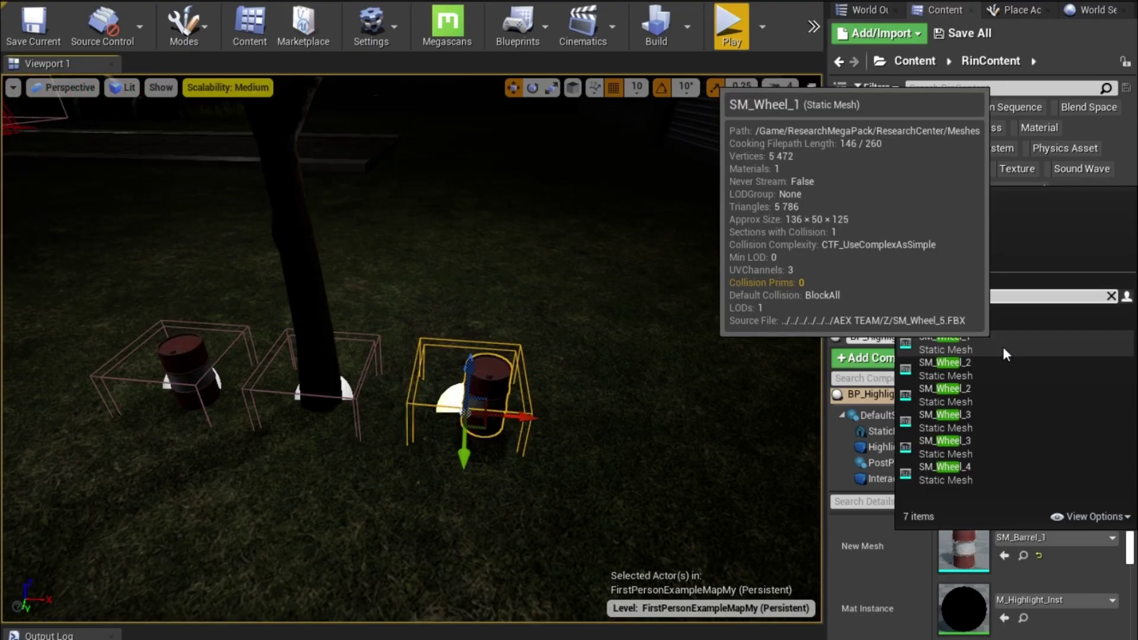
Give the actor New Mesh SM_Wheel_1 and Mat Instance M_Highlight_Inst4
left_click(1002, 346)
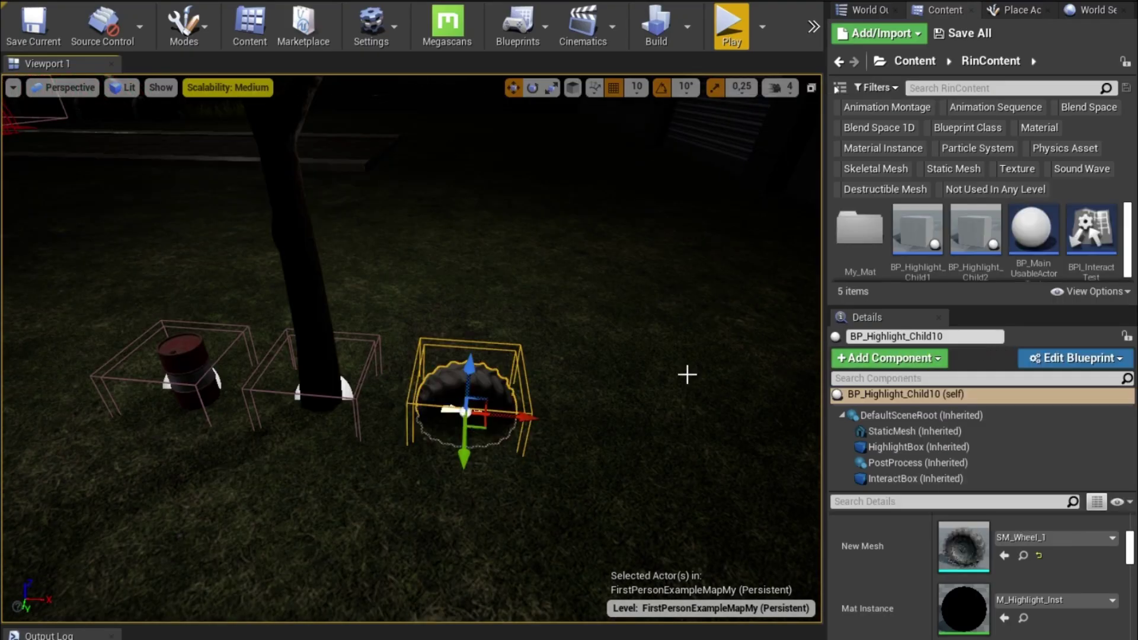
left_click(1055, 600)
left_click(998, 535)
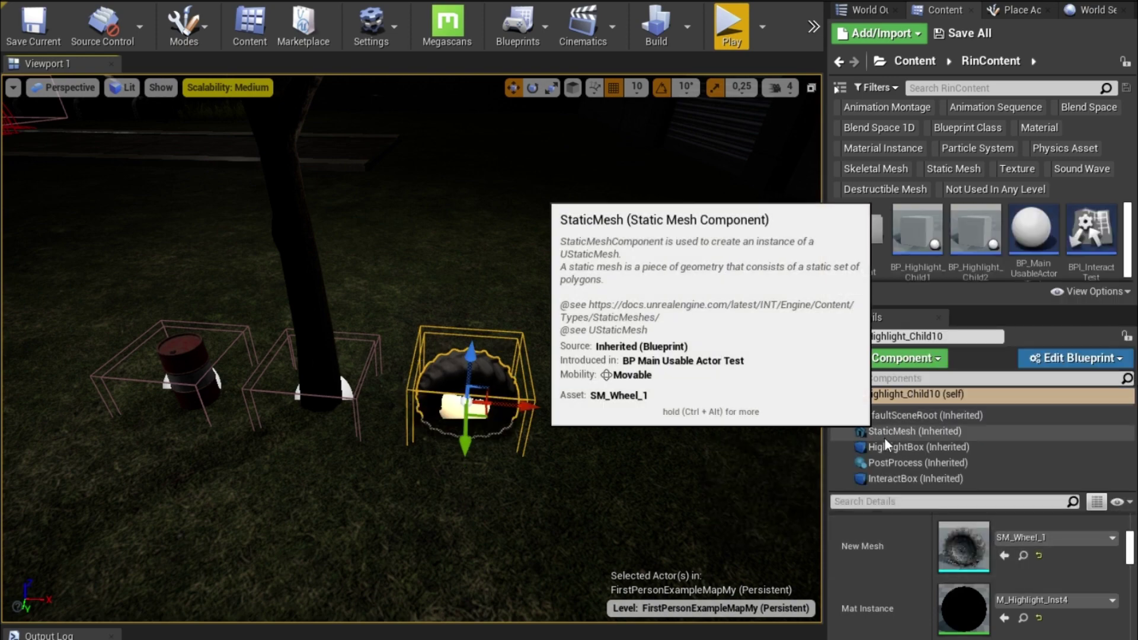
Raise HighlightBox and InteractBox around the tire, scale HighlightBox larger, and start playing
left_click(894, 447)
left_click(887, 478, "ctrl")
left_click_drag(468, 358, 474, 318)
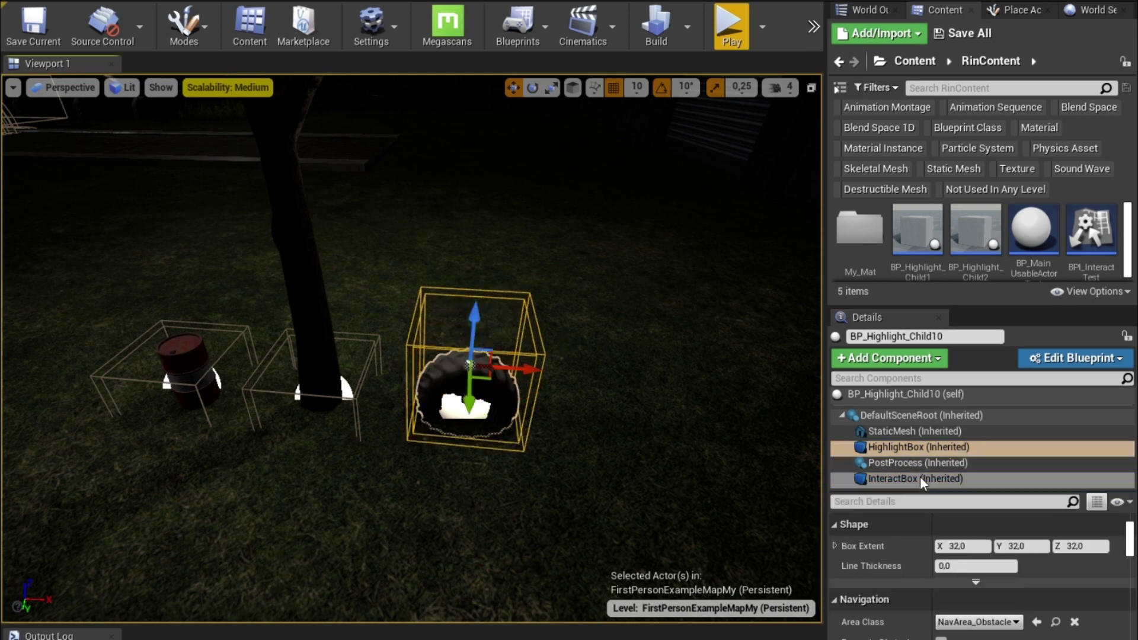
left_click(895, 446)
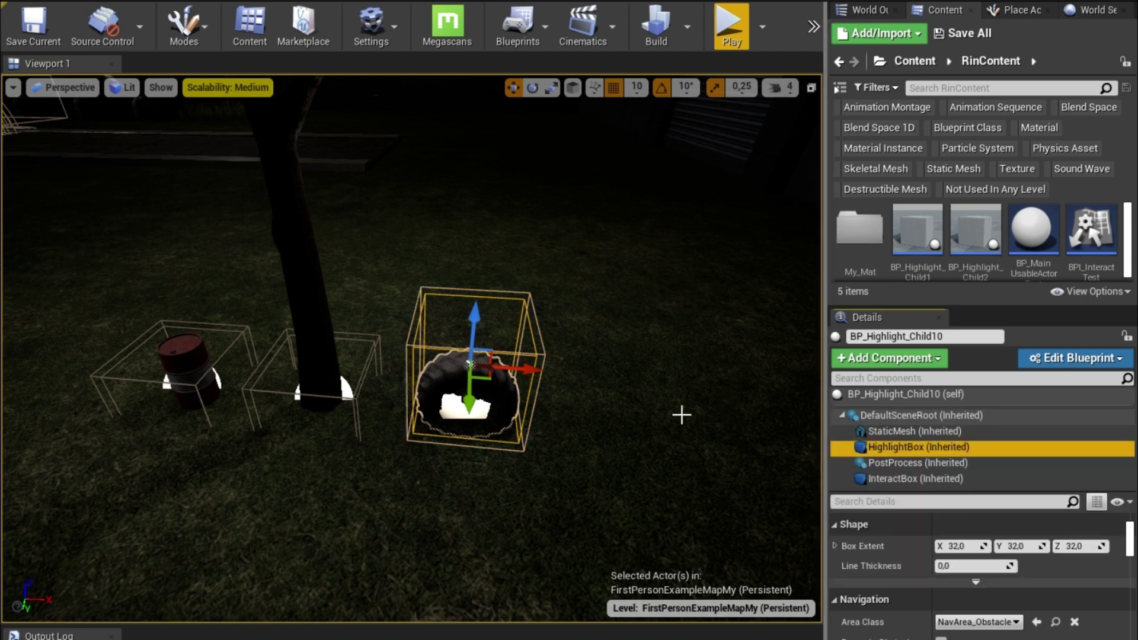
key("e")
key("r")
left_click_drag(472, 365, 498, 349)
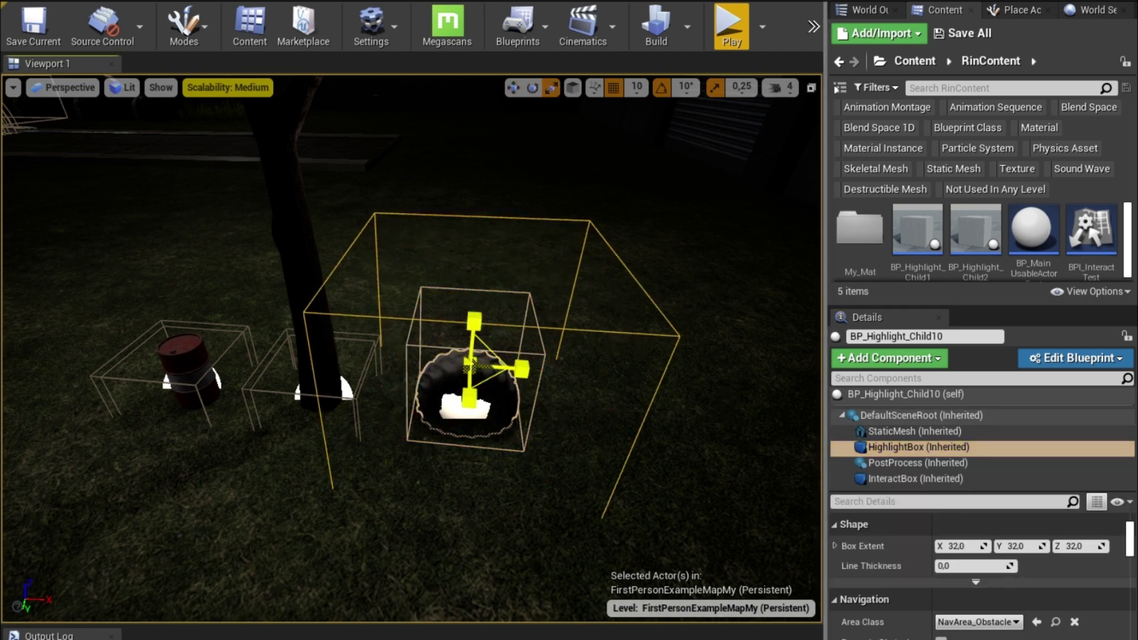
key("alt+p")
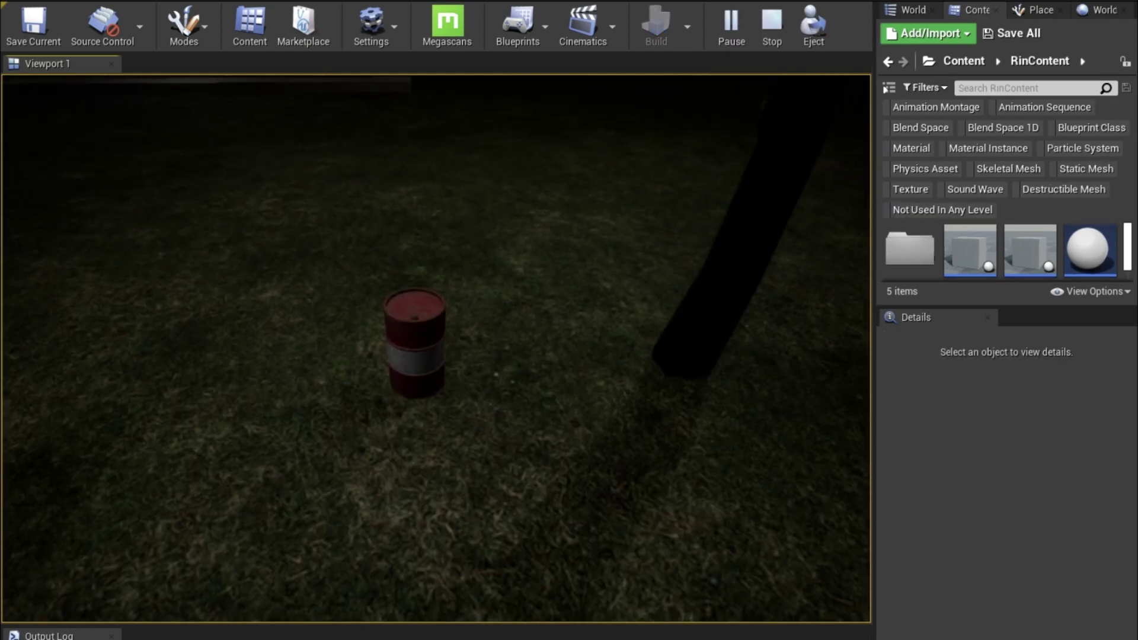
Walk the player around the barrel and past the tree, looking up and down
key("w")
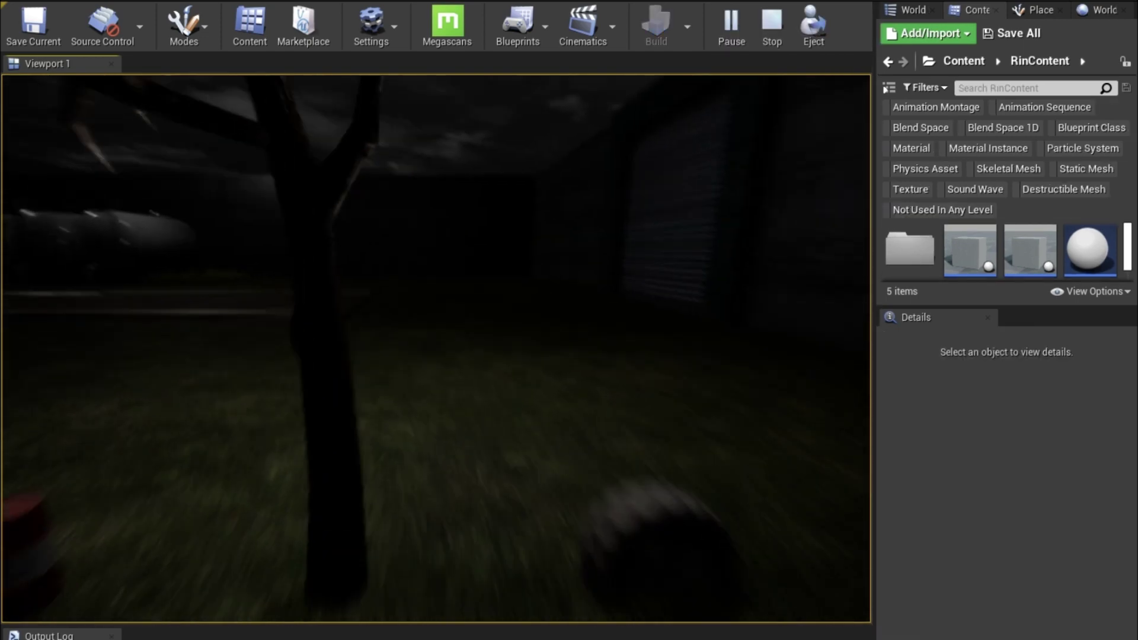
key("w")
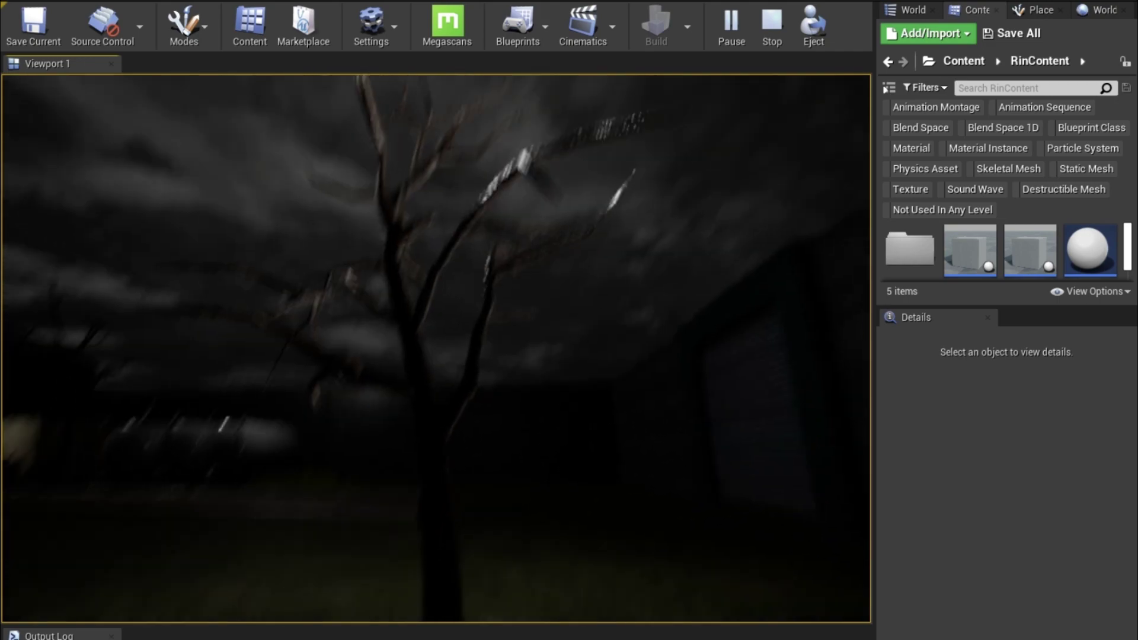
key("w")
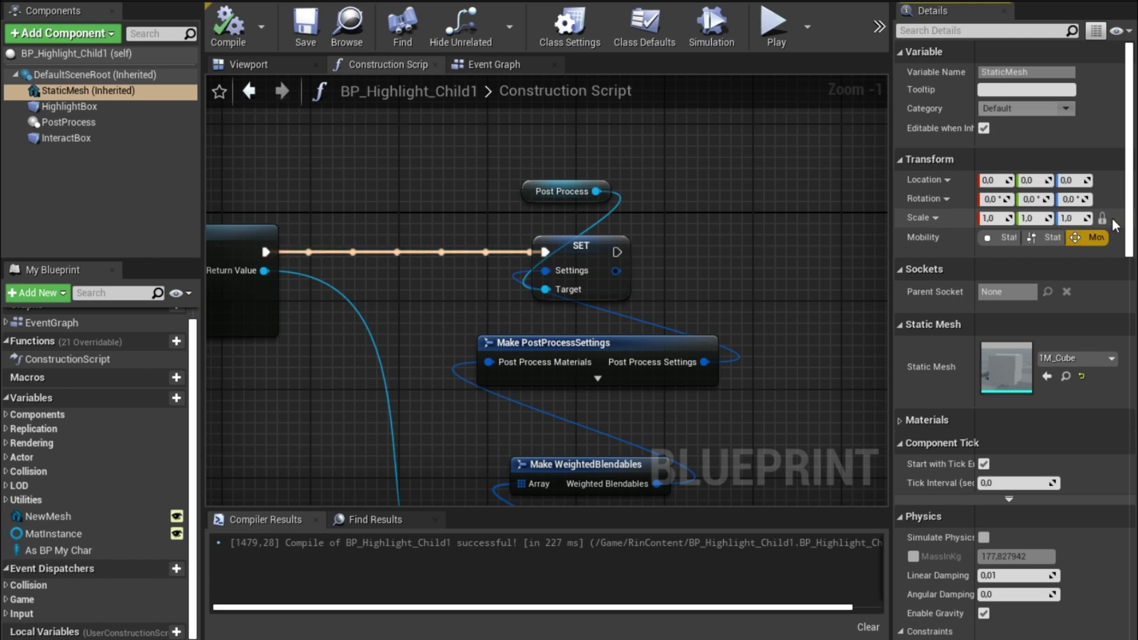
Show BP_Highlight_Child1's preview with HighlightBox and InteractBox selected in rotate mode
left_click(267, 63)
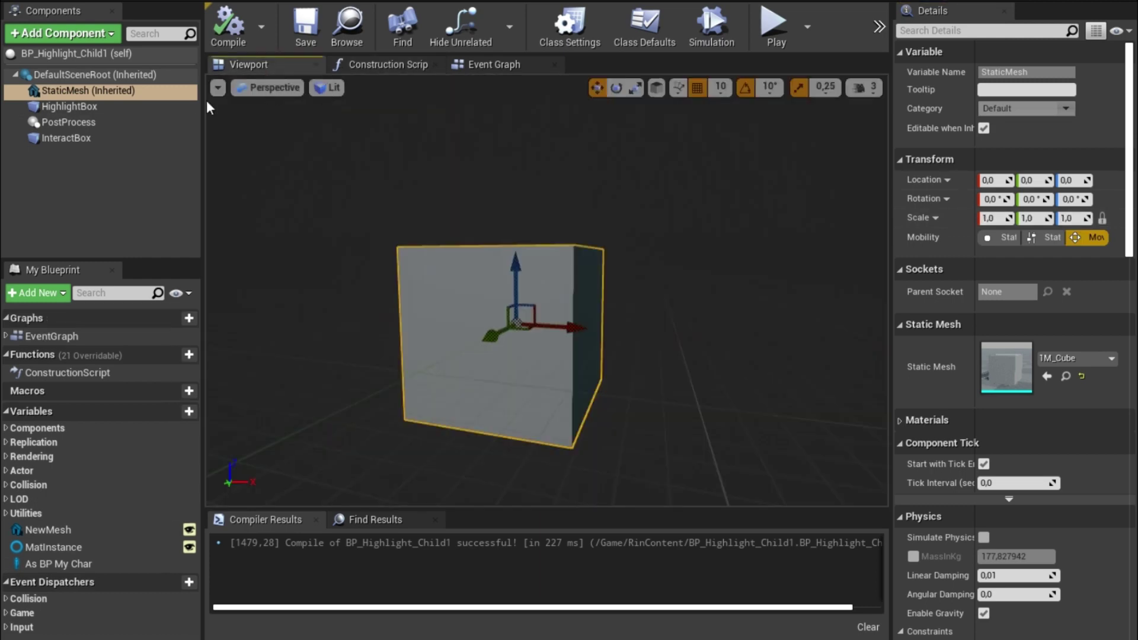
left_click(88, 106)
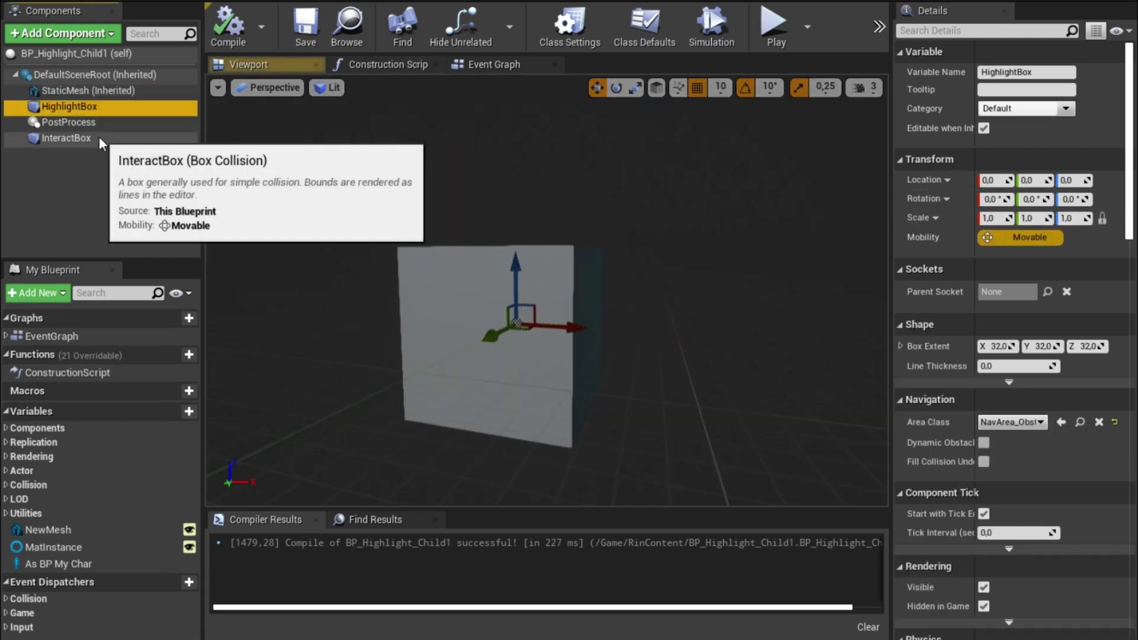
left_click(99, 137, "ctrl")
key("e")
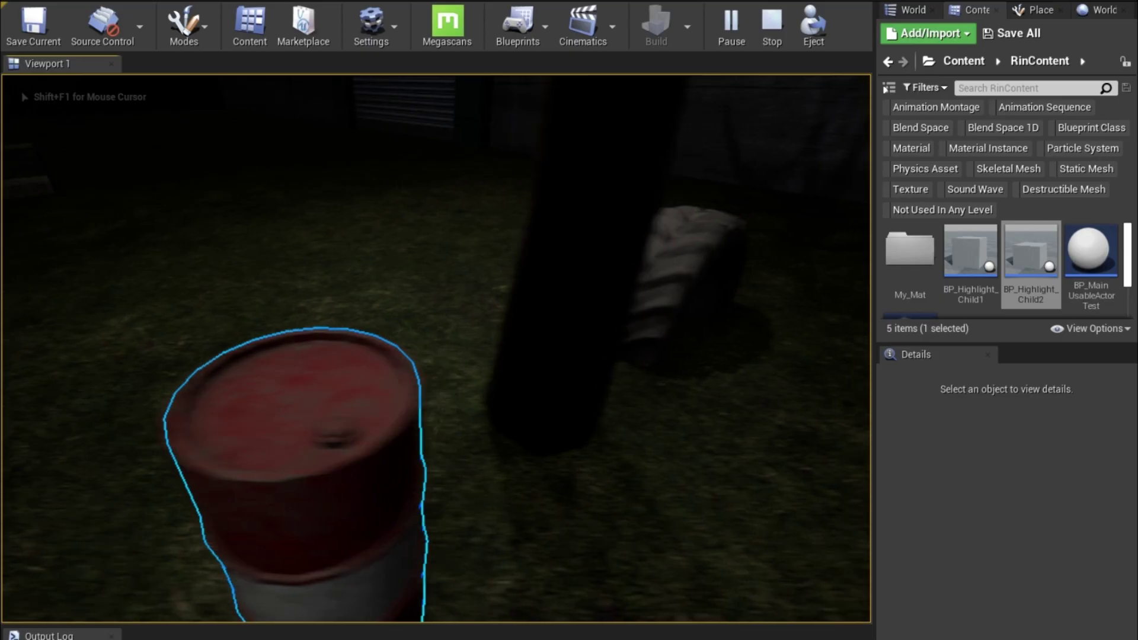
key("s")
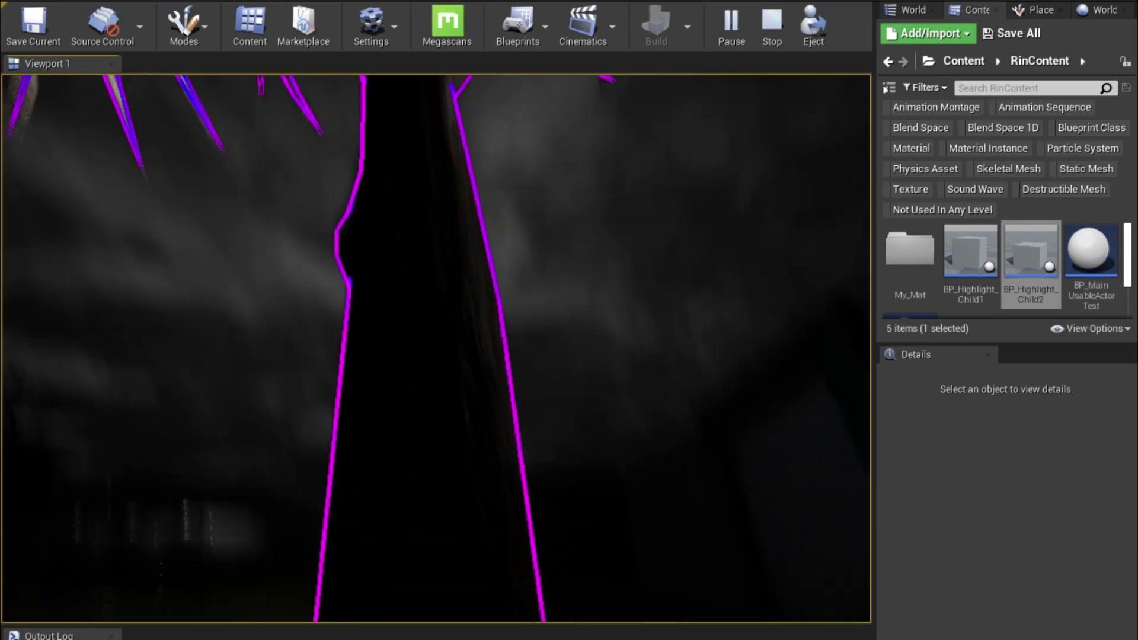
Approach the rock, tree trunk and barrel in turn to see their magenta outlines
key("w")
key("s")
key("w")
key("s")
key("w")
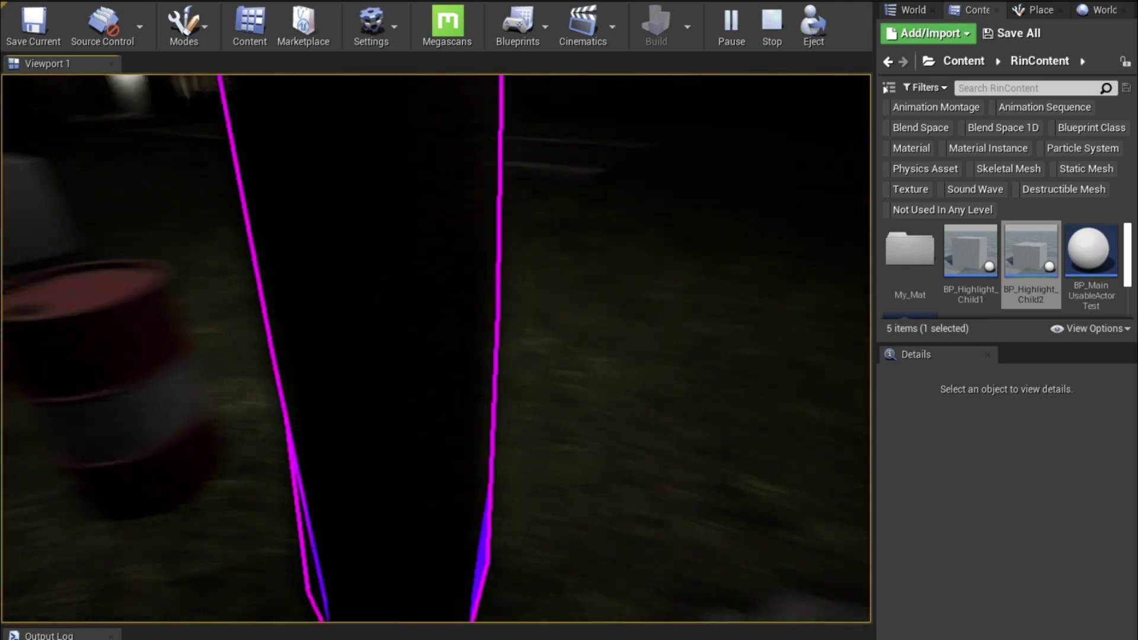